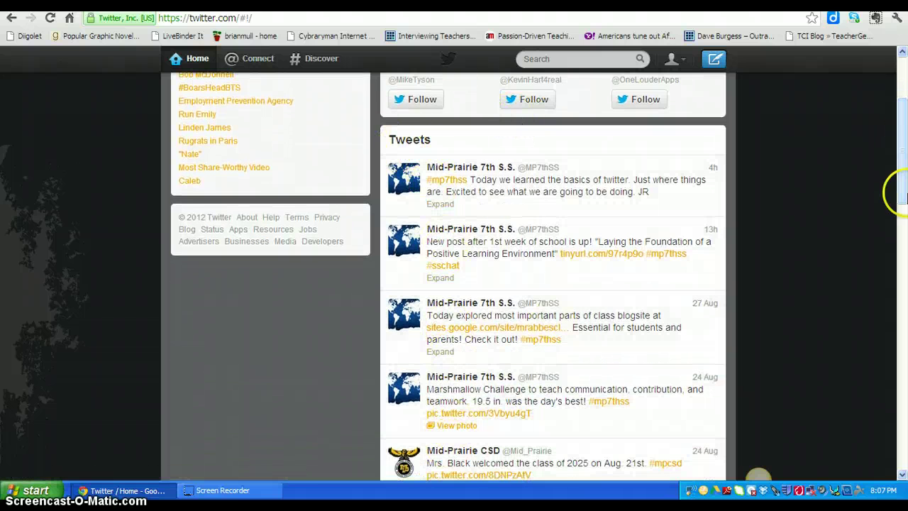
# Step: Browse the recent tweets from Mid-Prairie 7th S.S. and Mid-Prairie CSD on the home timeline
pyautogui.moveTo(897, 177)
pyautogui.mouseDown()
pyautogui.moveTo(898, 263)
pyautogui.moveTo(899, 165)
pyautogui.mouseUp()
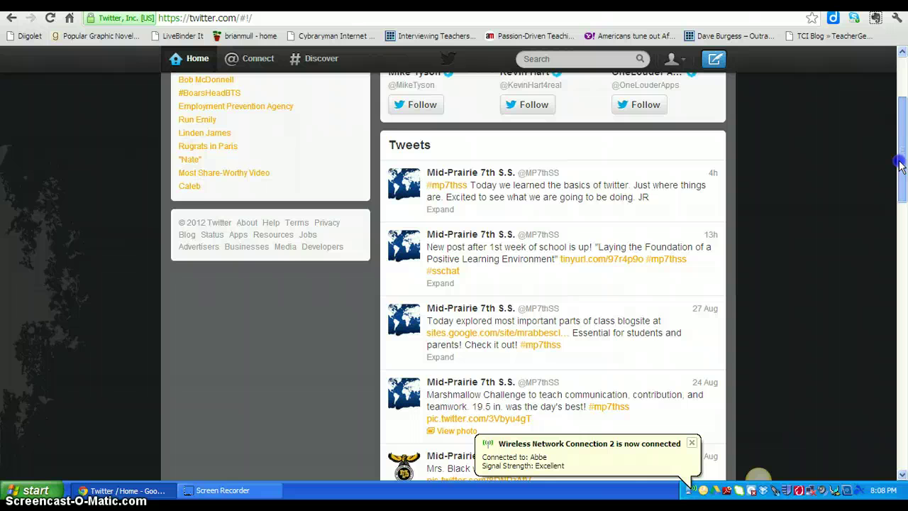
pyautogui.moveTo(899, 164); pyautogui.dragTo(900, 99)
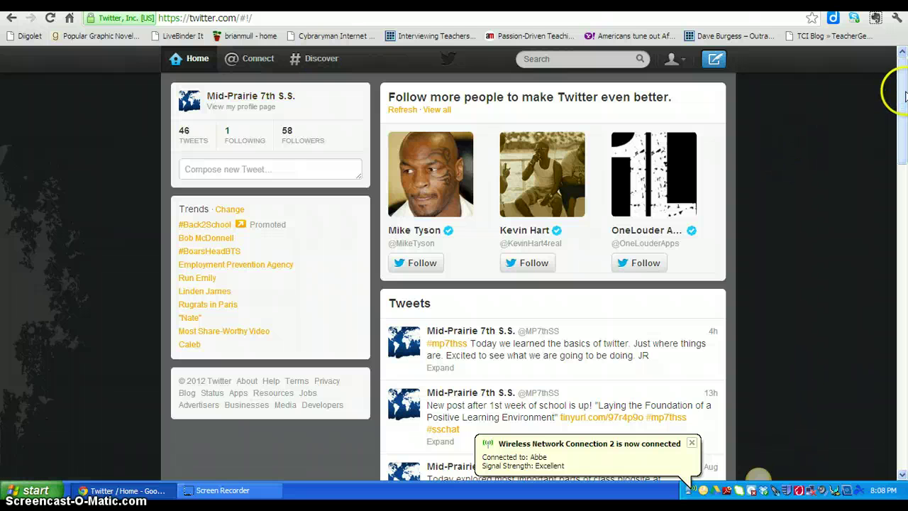
pyautogui.moveTo(902, 91); pyautogui.dragTo(894, 199)
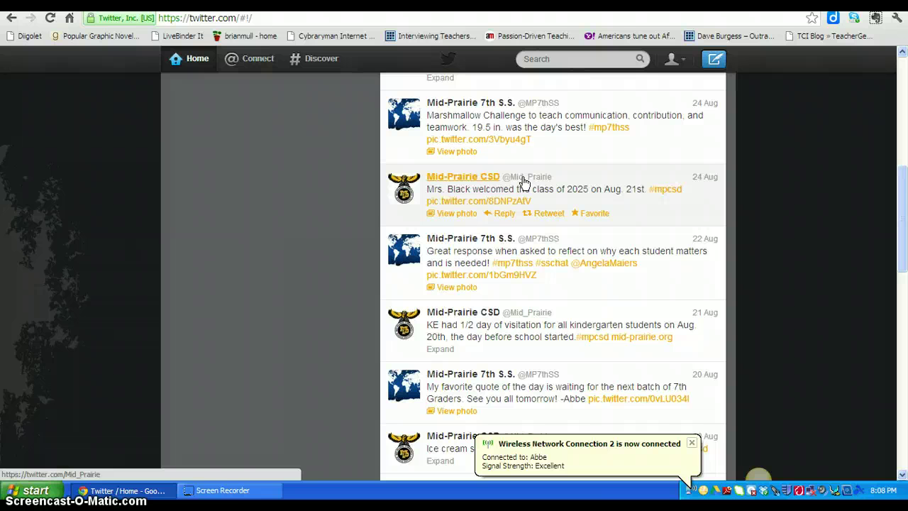
pyautogui.moveTo(901, 213); pyautogui.dragTo(903, 133)
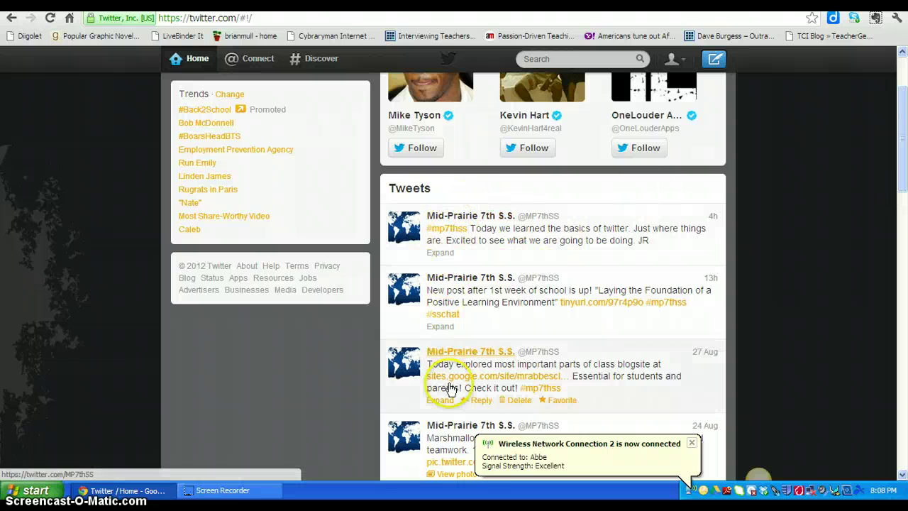
pyautogui.scroll(1, 904, 141)
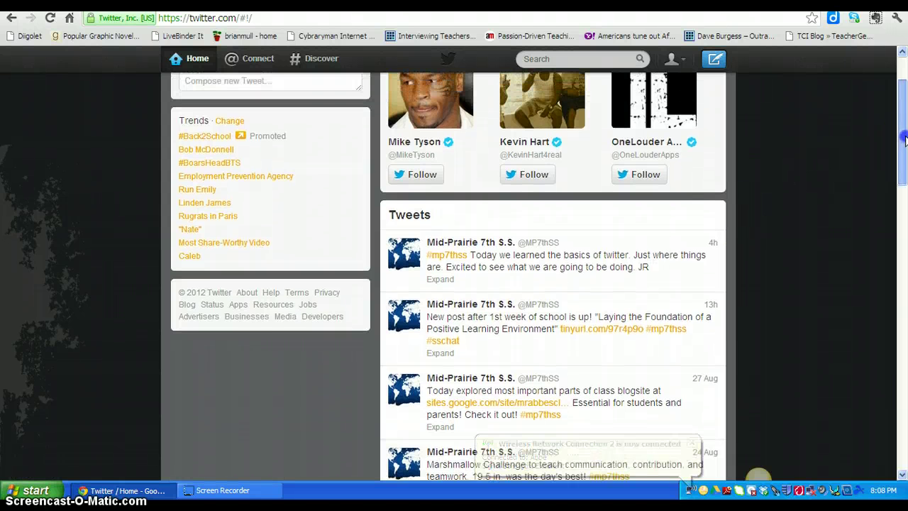
pyautogui.moveTo(904, 140)
pyautogui.mouseDown()
pyautogui.moveTo(902, 127)
pyautogui.moveTo(903, 155)
pyautogui.mouseUp()
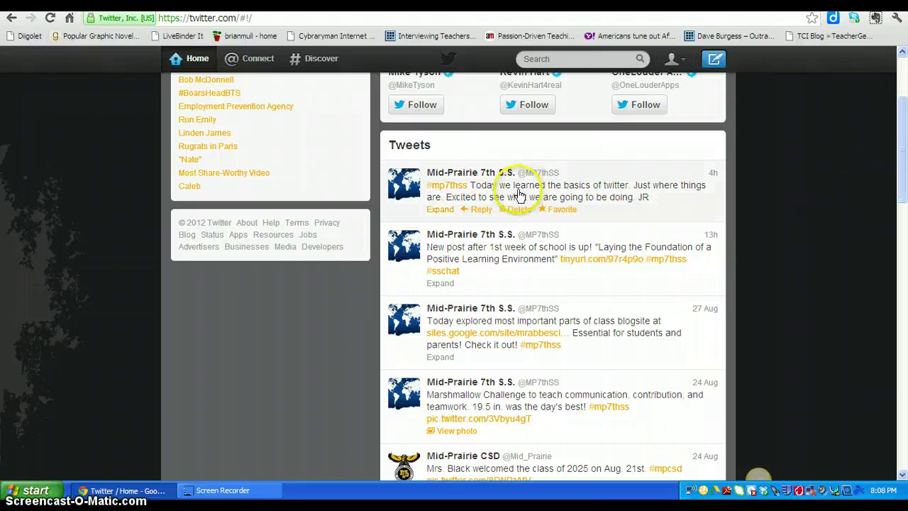
pyautogui.click(430, 190)
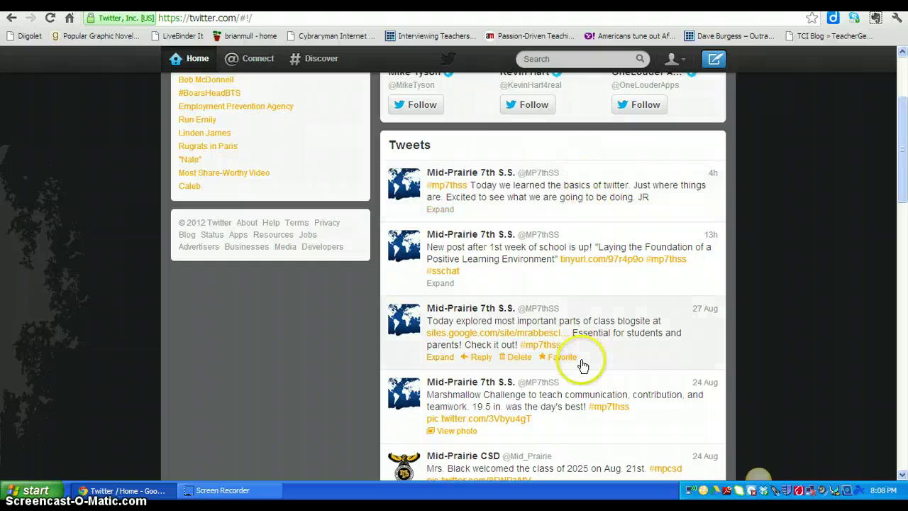
pyautogui.moveTo(906, 146); pyautogui.dragTo(906, 89)
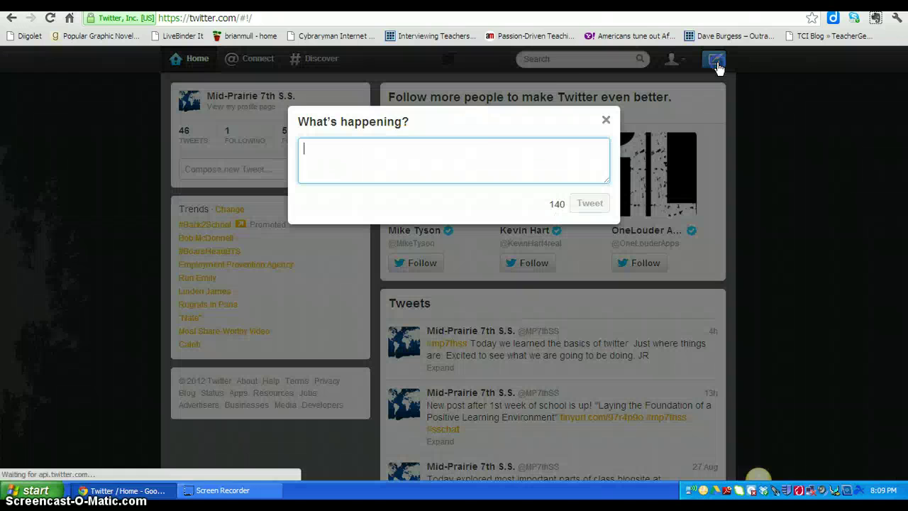
pyautogui.click(475, 160)
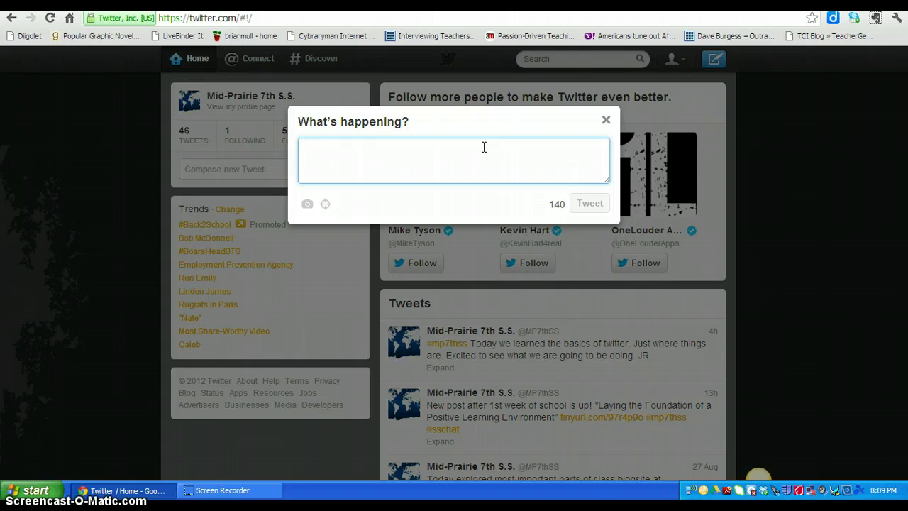
pyautogui.write('@')
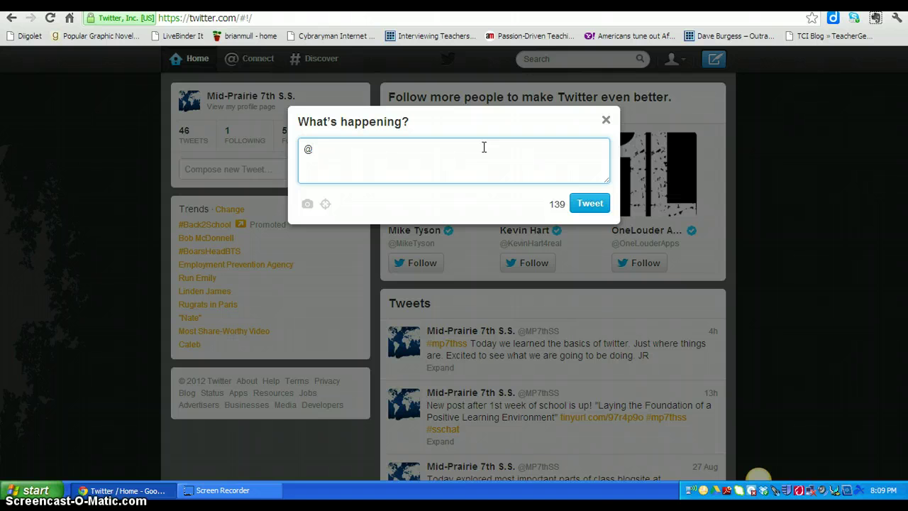
pyautogui.write('mi')
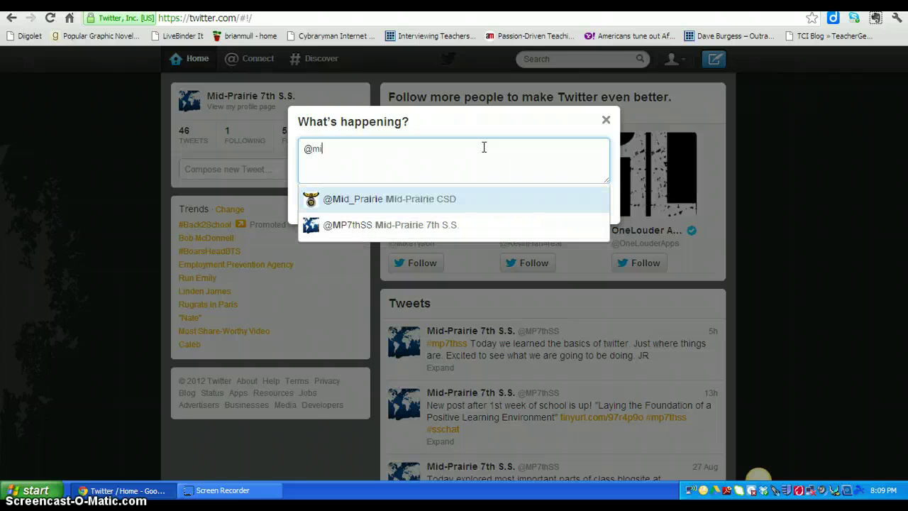
pyautogui.write('d')
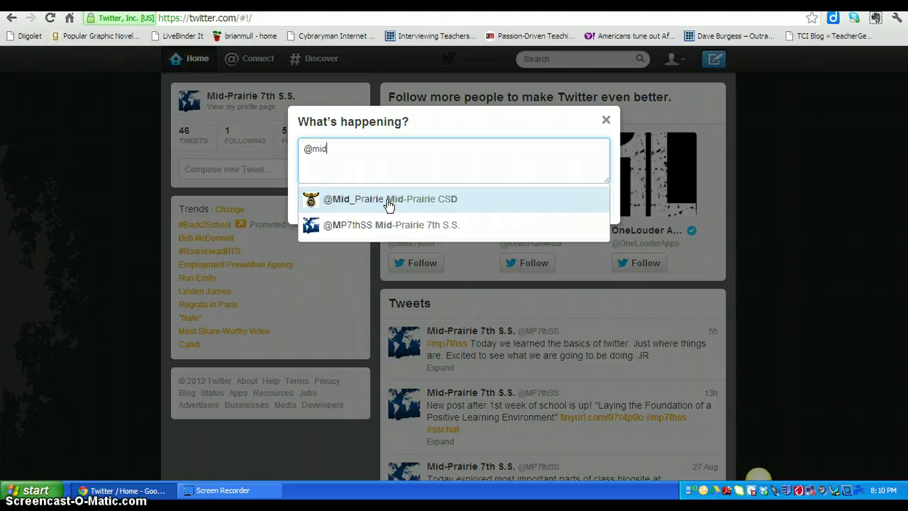
pyautogui.write('_prairie')
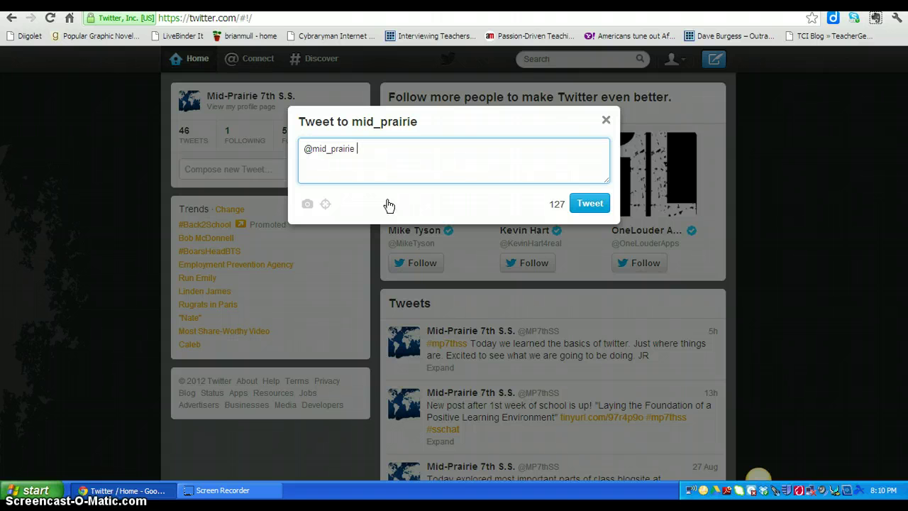
pyautogui.click(361, 157)
pyautogui.moveTo(360, 156); pyautogui.dragTo(301, 148)
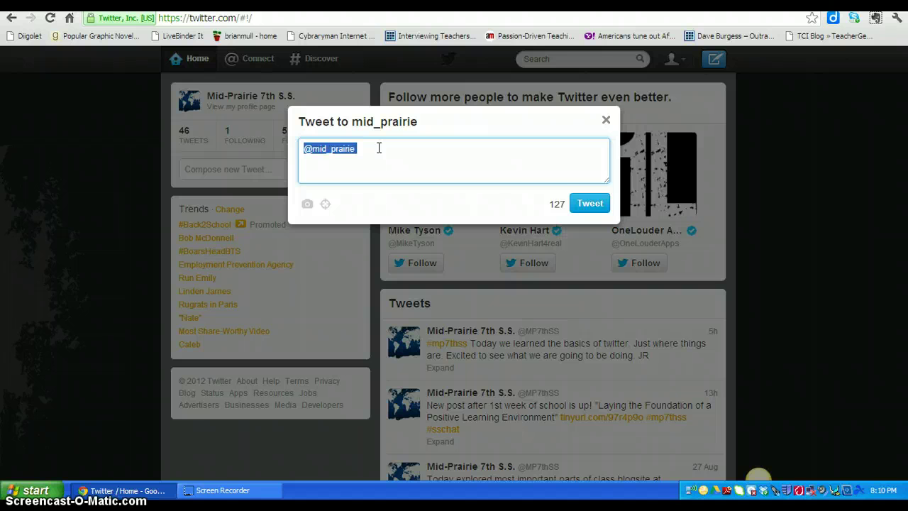
pyautogui.click(379, 148)
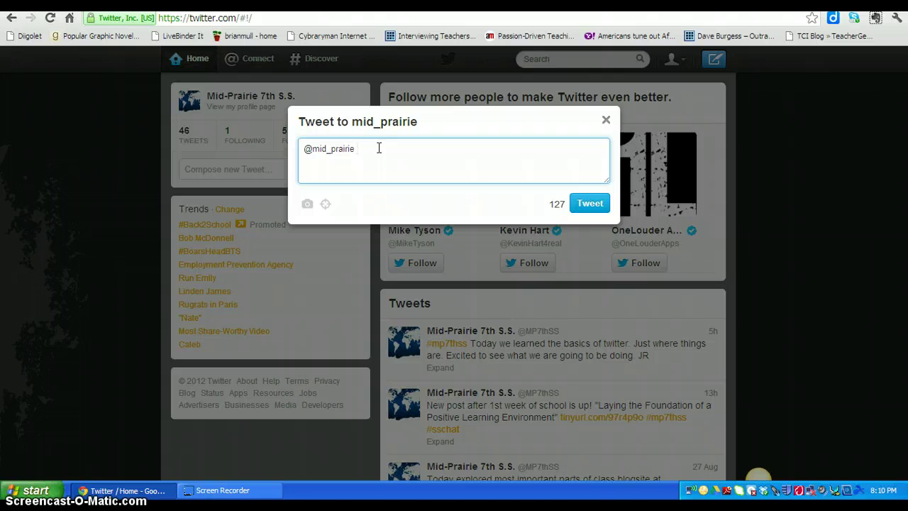
pyautogui.click(369, 147)
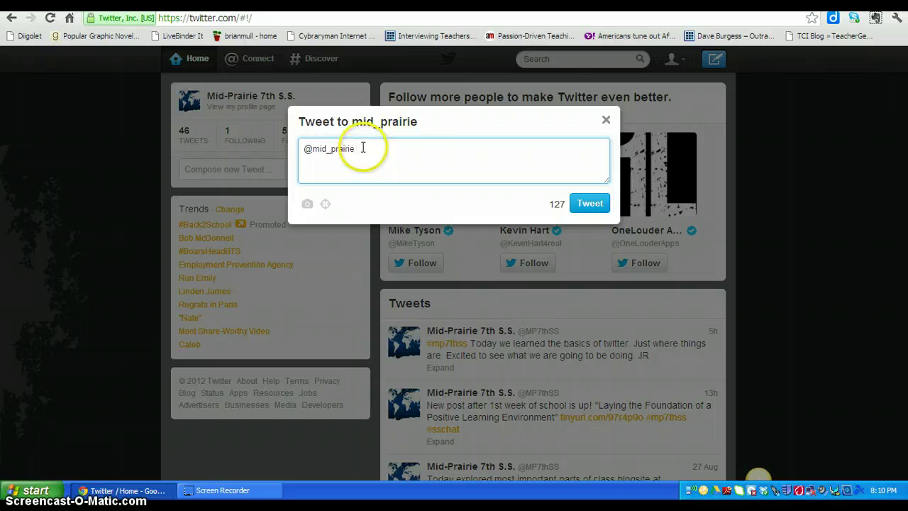
pyautogui.moveTo(364, 148); pyautogui.dragTo(296, 142)
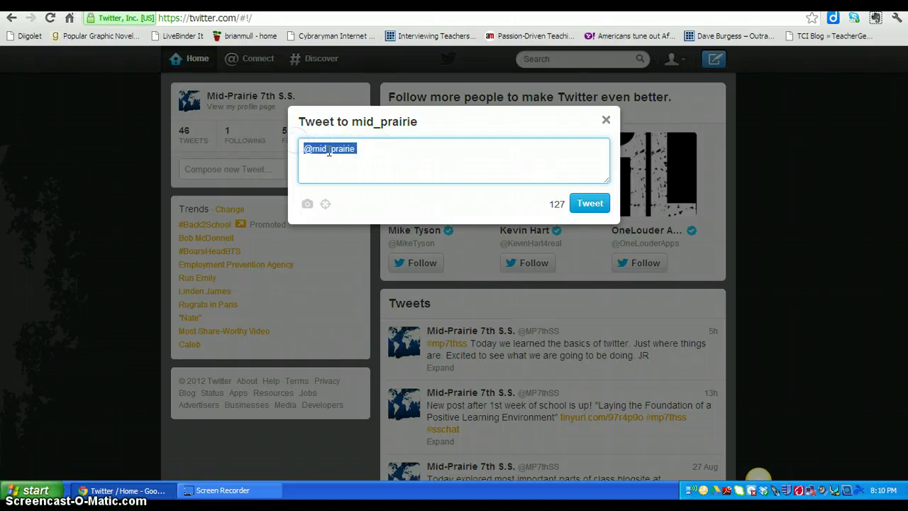
pyautogui.click(370, 143)
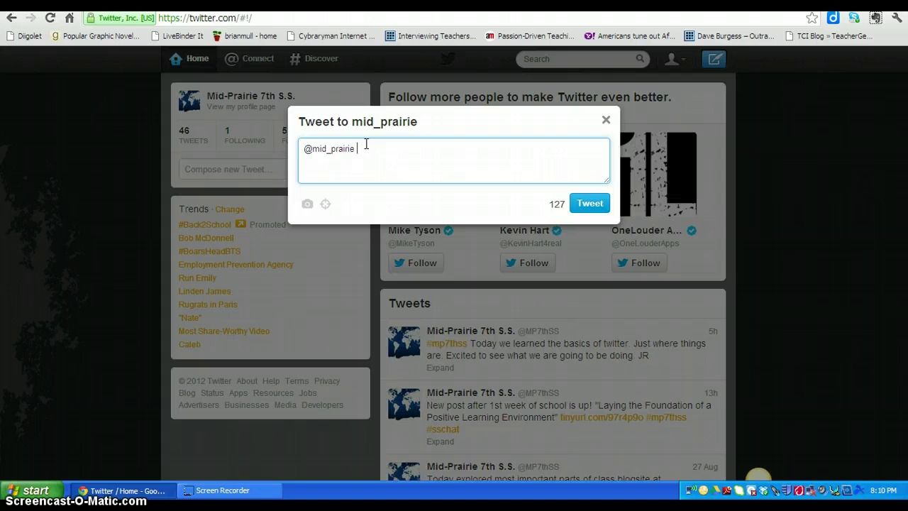
pyautogui.write('great day at school1')
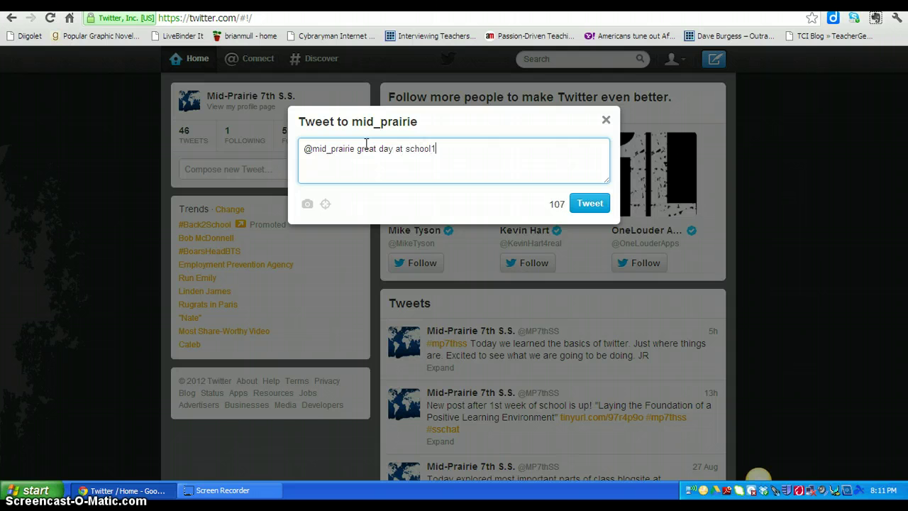
pyautogui.write('!')
# Step: Replace the drafted mention with a single # symbol and clear the draft again
pyautogui.moveTo(439, 148); pyautogui.dragTo(310, 147)
pyautogui.press('BackSpace')
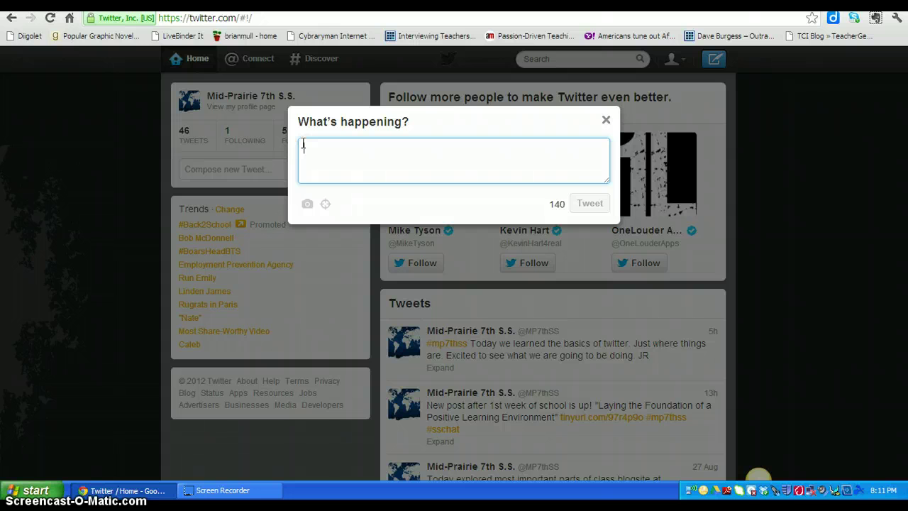
pyautogui.write('#')
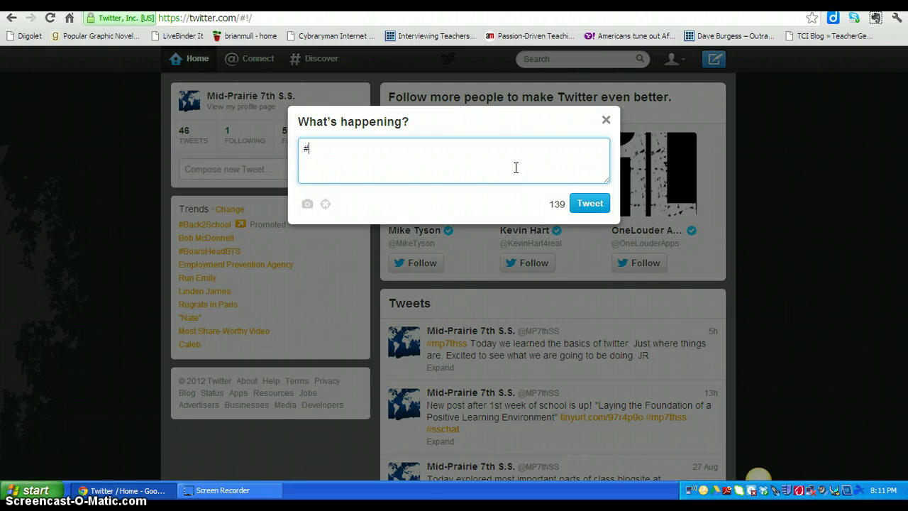
pyautogui.click(335, 159)
pyautogui.press('BackSpace')
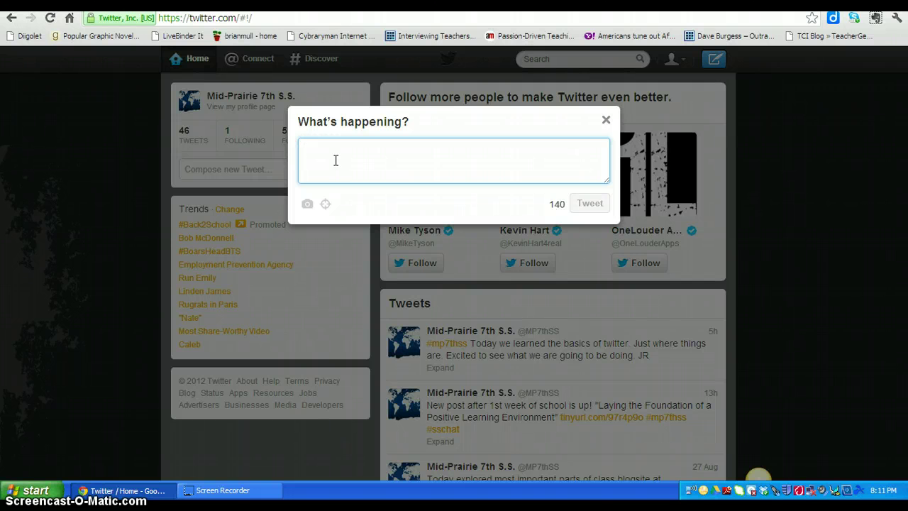
# Step: Write "Phelps won gold! #olympics" as the draft tweet
pyautogui.write('Phelps ')
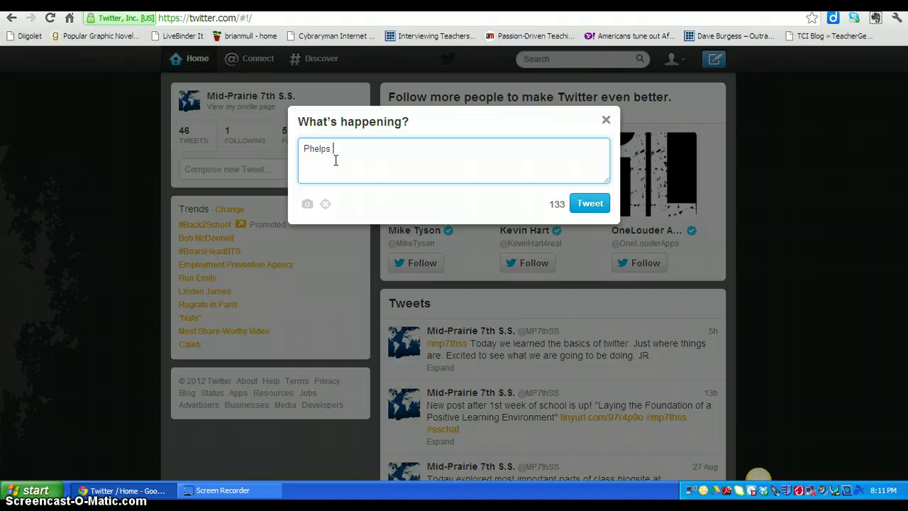
pyautogui.write('won gold!')
pyautogui.write('#')
pyautogui.write('olympics')
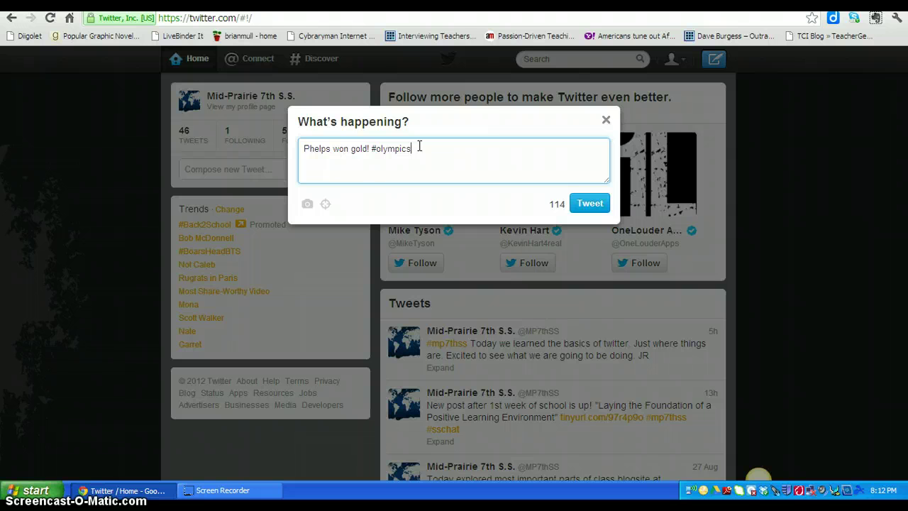
# Step: Replace the draft text with the hashtag #sschat and clear the draft again
pyautogui.moveTo(416, 152); pyautogui.dragTo(279, 144)
pyautogui.press('BackSpace')
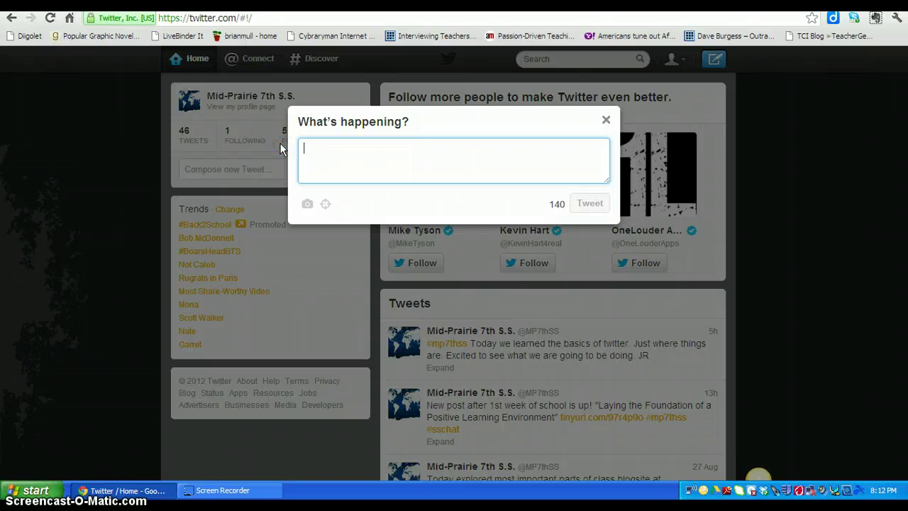
pyautogui.write('#')
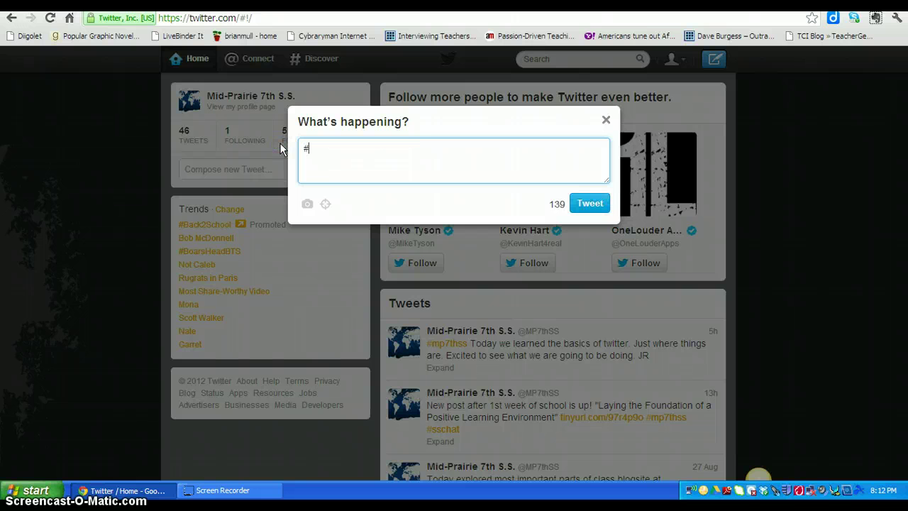
pyautogui.write('sschat')
pyautogui.click(298, 149)
pyautogui.rightClick(299, 151)
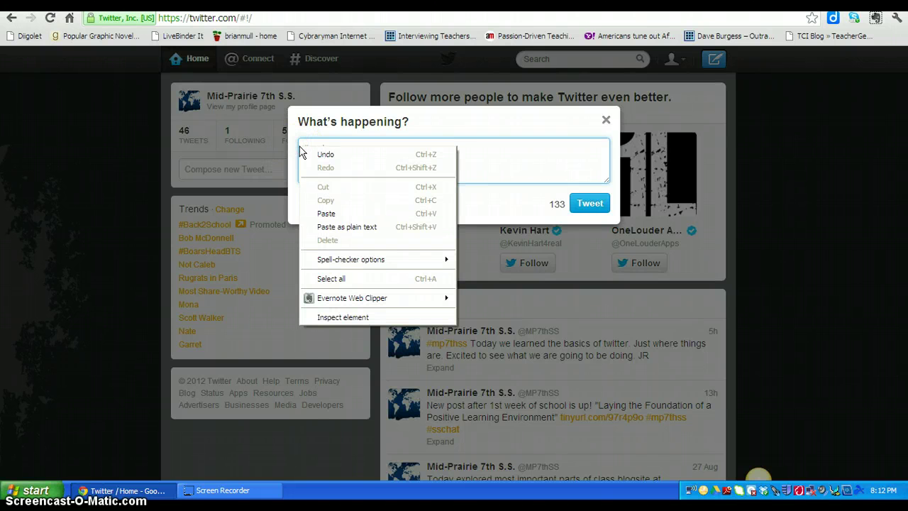
pyautogui.hotkey('ctrl', 'a')
pyautogui.press('BackSpace')
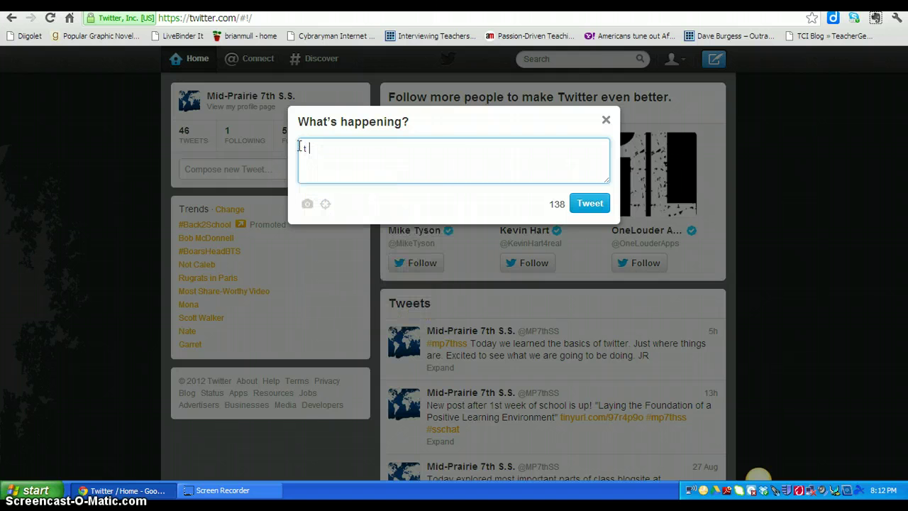
# Step: Draft "What do you do for teaching Africa? #sschat", highlight its hashtag, and close the tweet without sending it
pyautogui.write('What do you do for te')
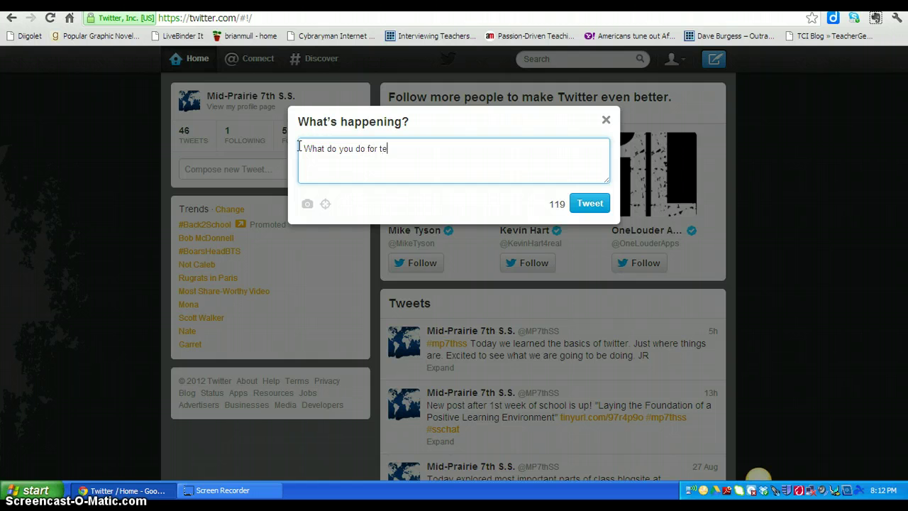
pyautogui.write('aching Africa? #sschat')
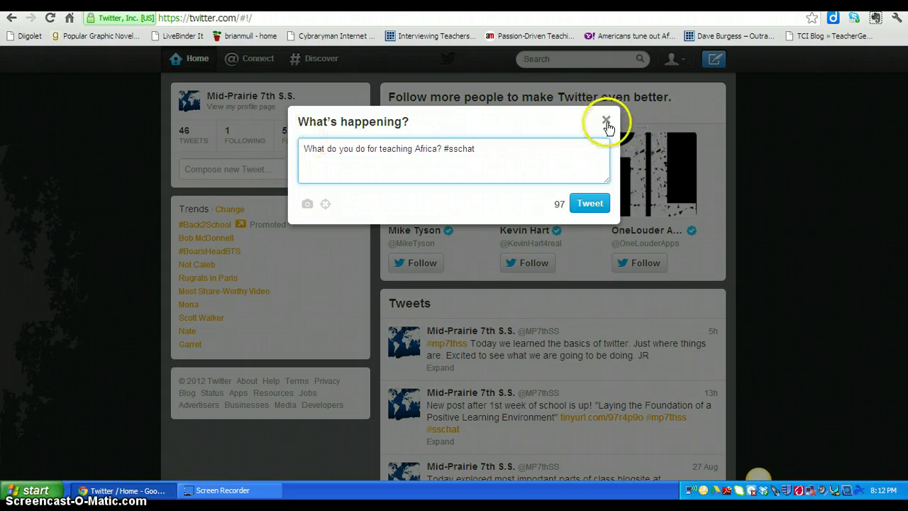
pyautogui.moveTo(491, 148); pyautogui.dragTo(443, 148)
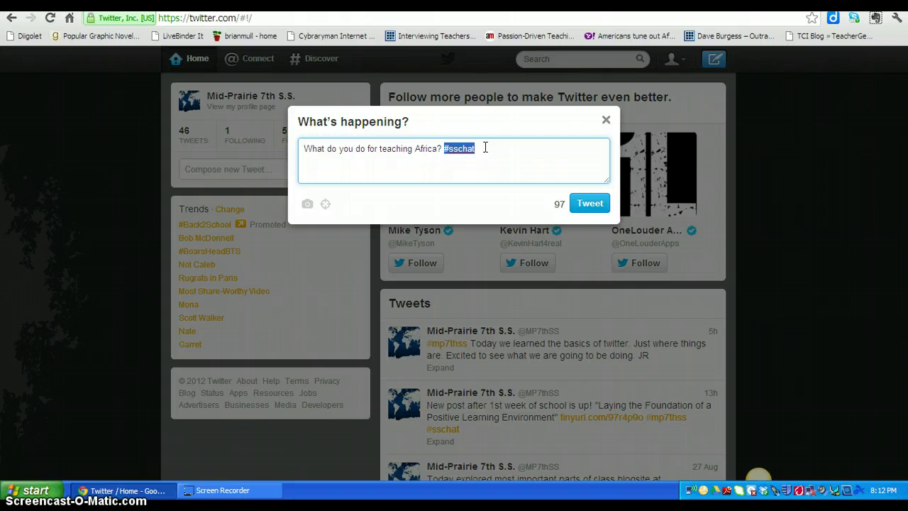
pyautogui.click(486, 147)
pyautogui.click(604, 121)
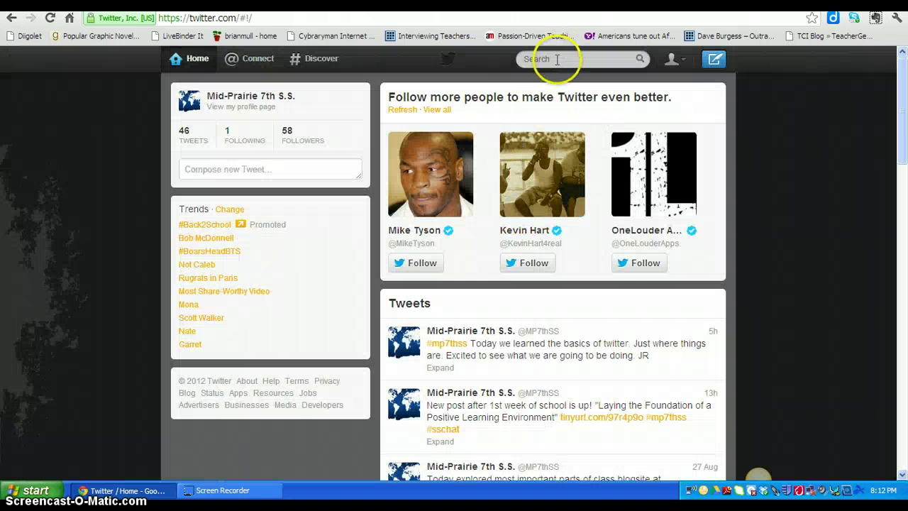
# Step: Search Twitter for #sschat and show all matching tweets instead of only the top ones
pyautogui.click(557, 59)
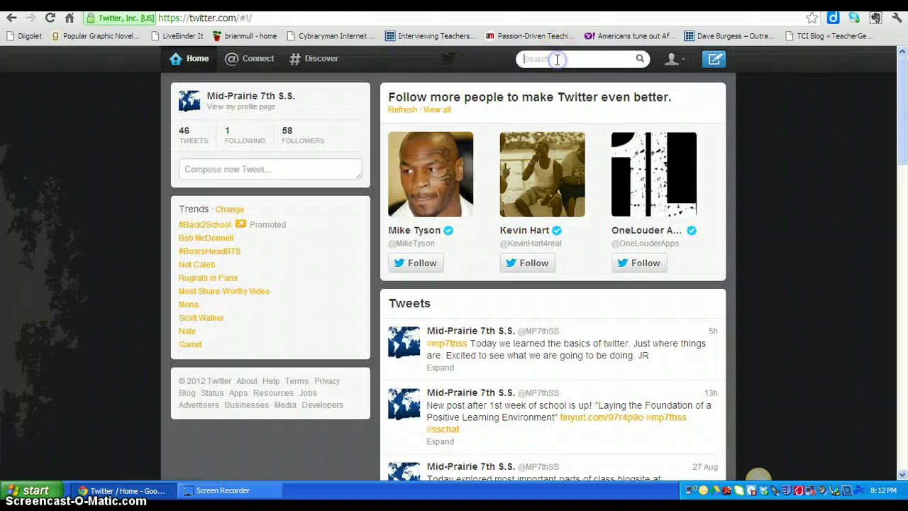
pyautogui.write('#sschat')
pyautogui.press('Return')
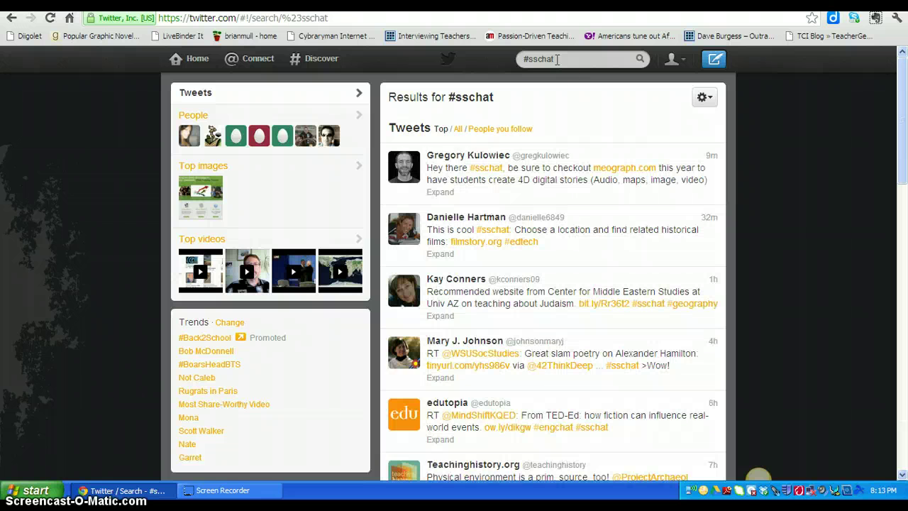
pyautogui.click(457, 129)
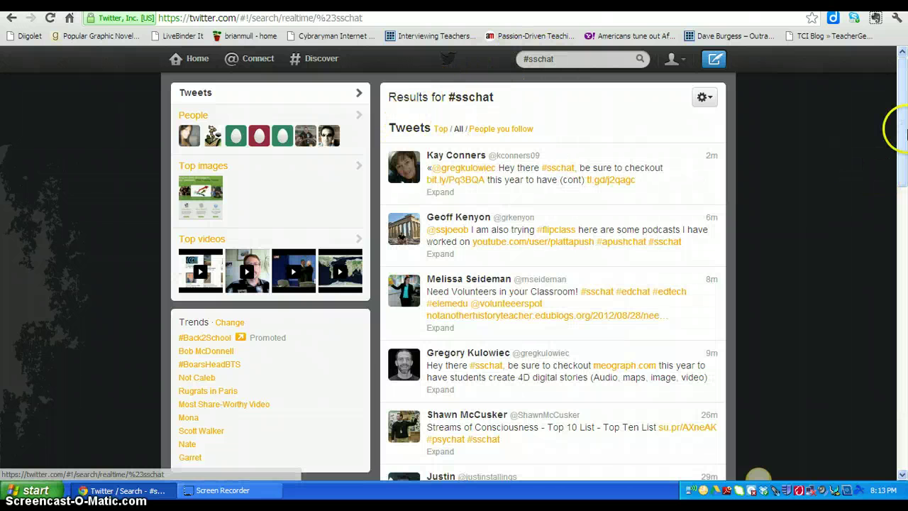
# Step: Look through the list of tweets for #sschat and return to the start of the results
pyautogui.scroll(-1, 903, 131)
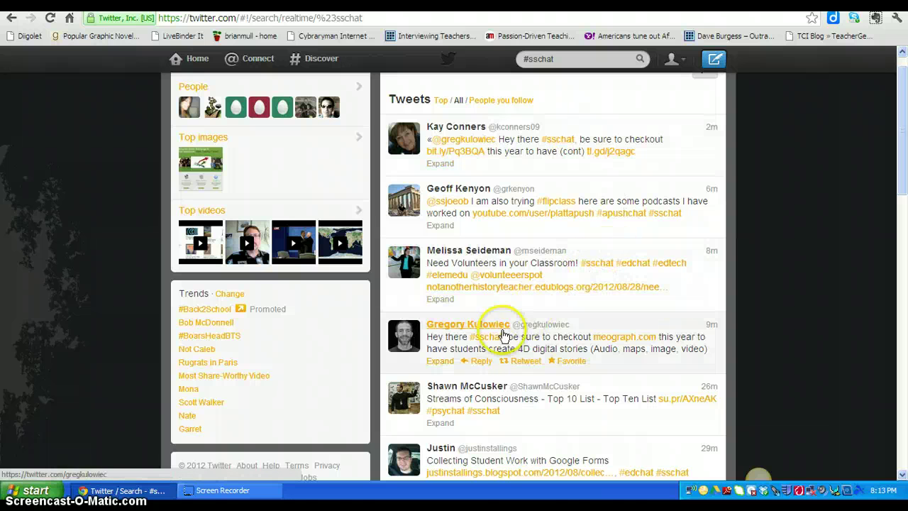
pyautogui.moveTo(904, 147); pyautogui.dragTo(896, 205)
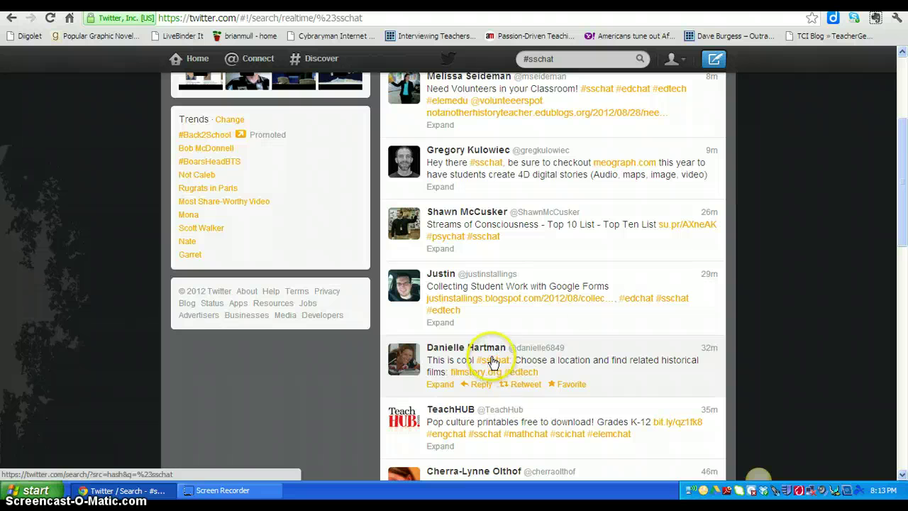
pyautogui.moveTo(902, 240); pyautogui.dragTo(901, 211)
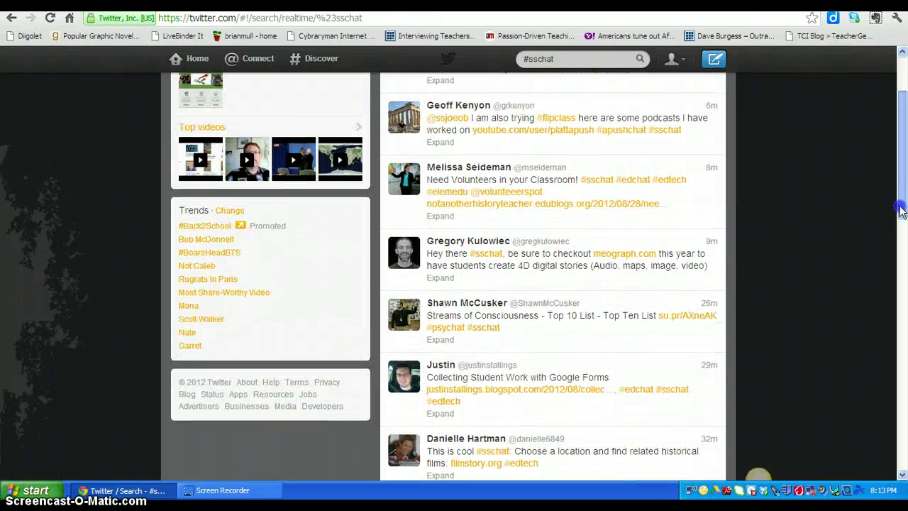
pyautogui.moveTo(902, 205); pyautogui.dragTo(893, 278)
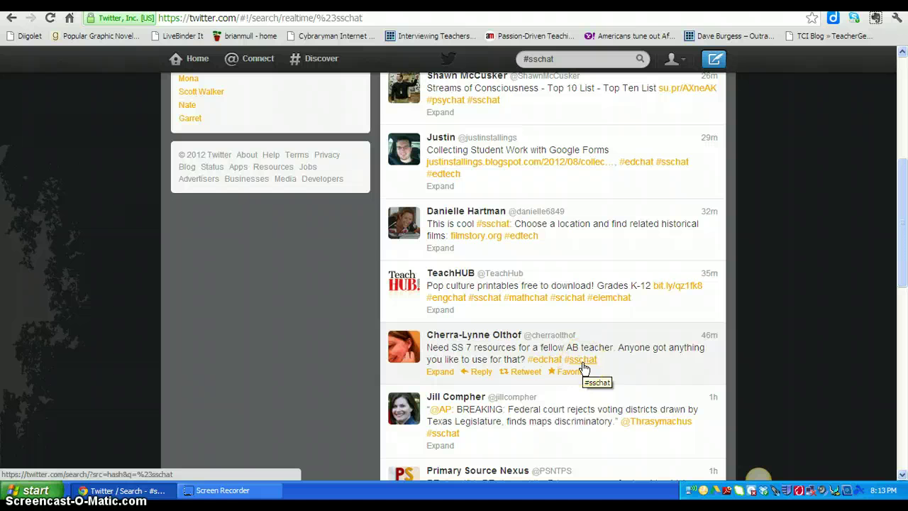
pyautogui.moveTo(894, 203); pyautogui.dragTo(903, 37)
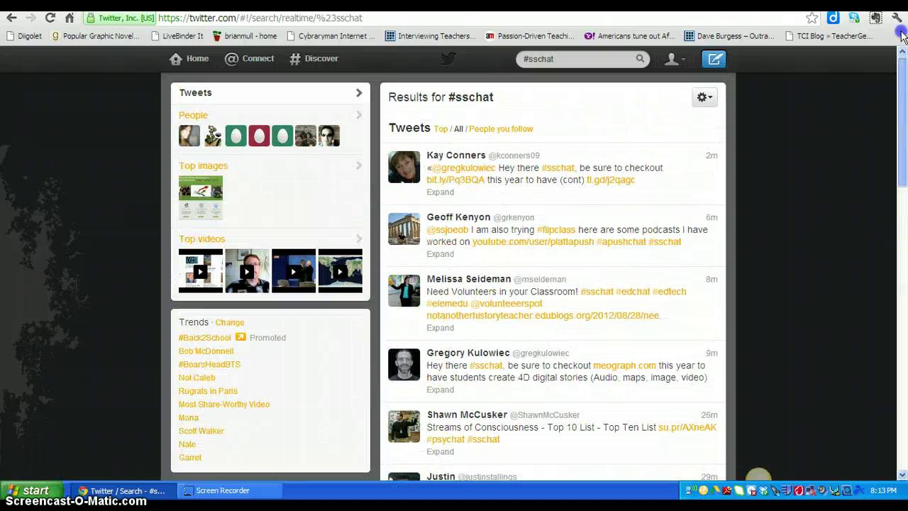
# Step: Search Twitter for #mp7thss and show all matching tweets instead of only the top ones
pyautogui.click(547, 59)
pyautogui.press('BackSpace')
pyautogui.write('#')
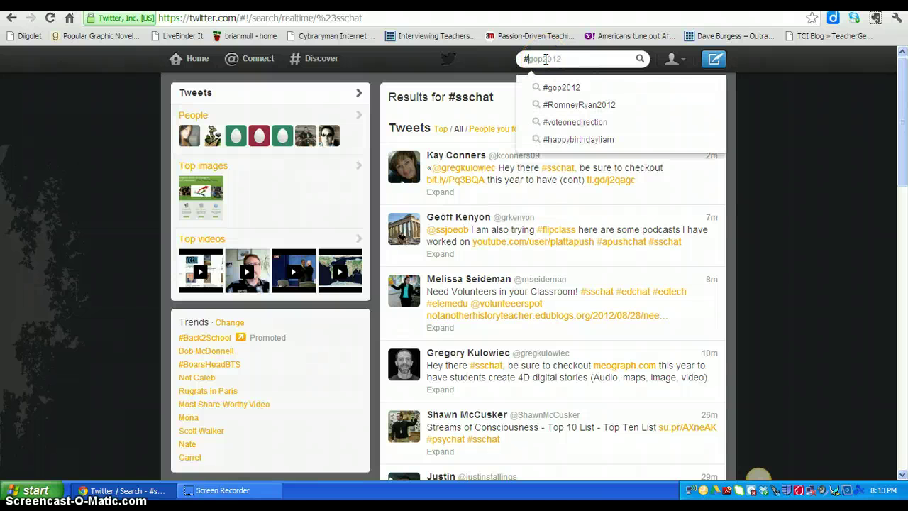
pyautogui.write('m')
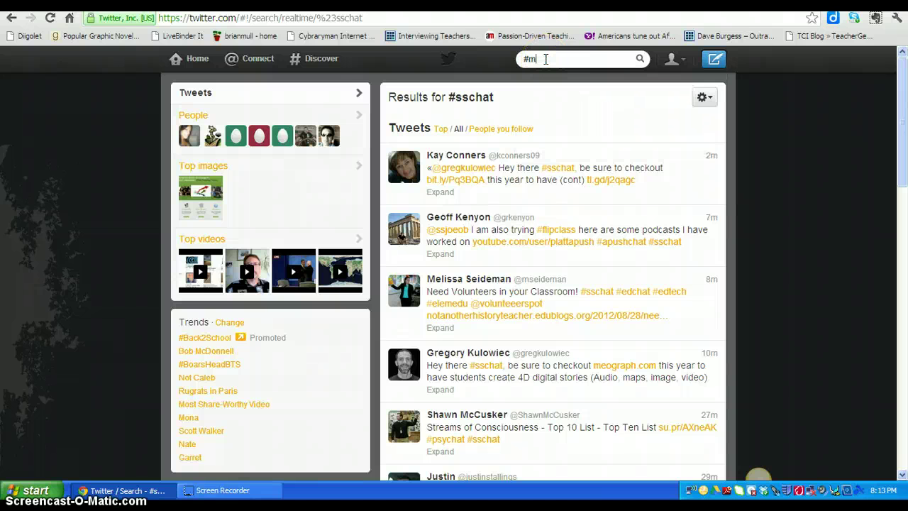
pyautogui.write('p7thss')
pyautogui.press('Return')
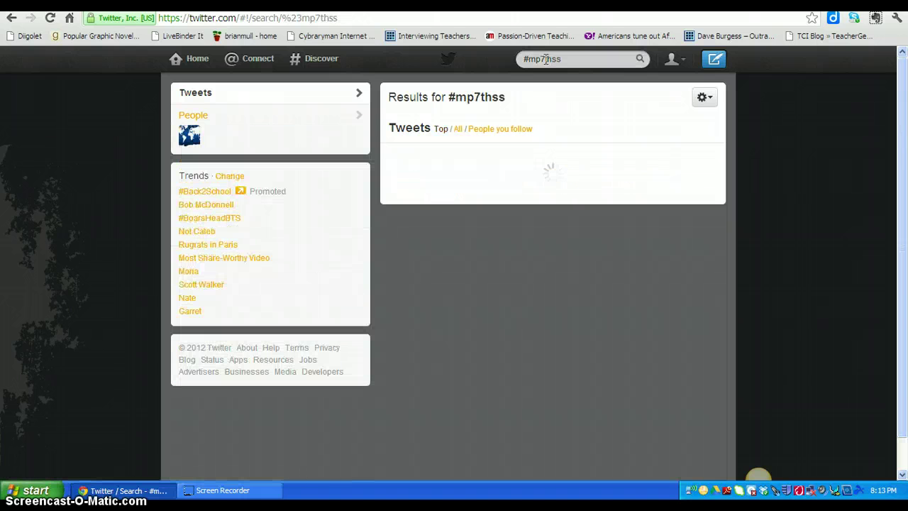
pyautogui.click(458, 135)
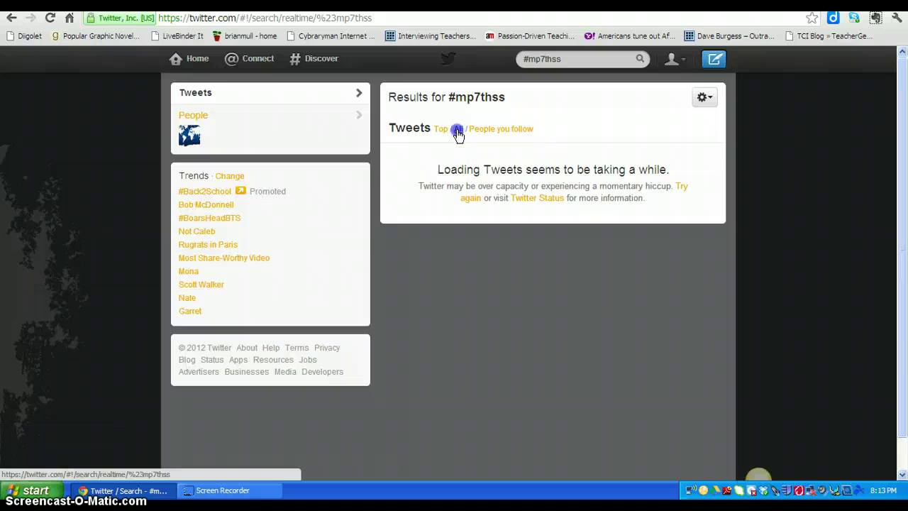
pyautogui.click(458, 131)
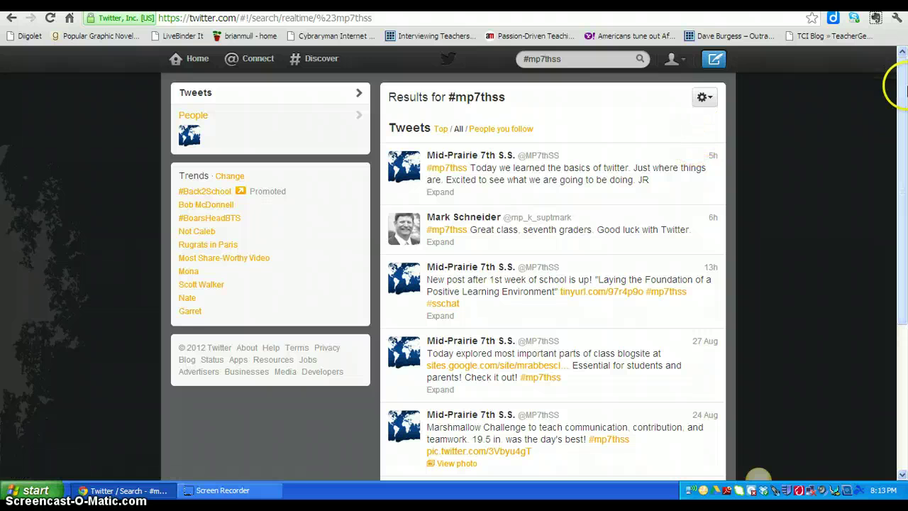
# Step: Read through the #mp7thss tweets down to the oldest one and return to the start of the results
pyautogui.moveTo(901, 80); pyautogui.dragTo(901, 93)
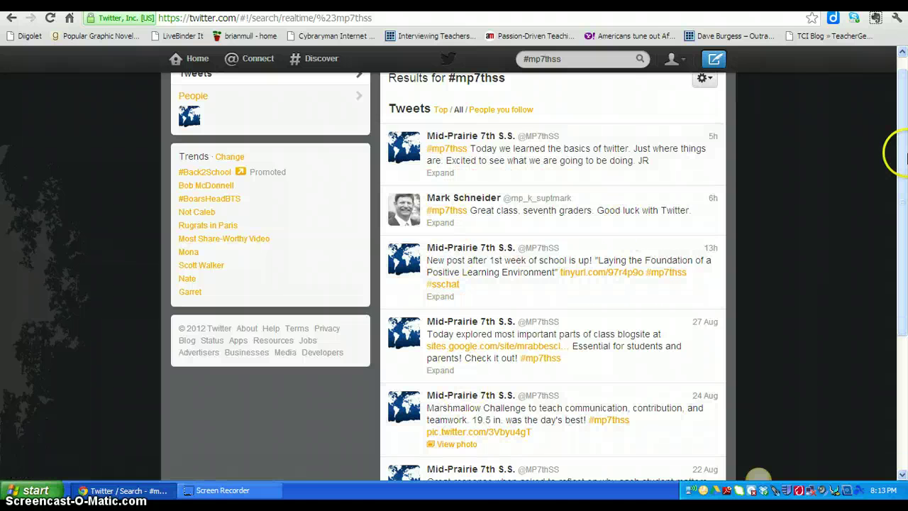
pyautogui.moveTo(906, 156); pyautogui.dragTo(901, 150)
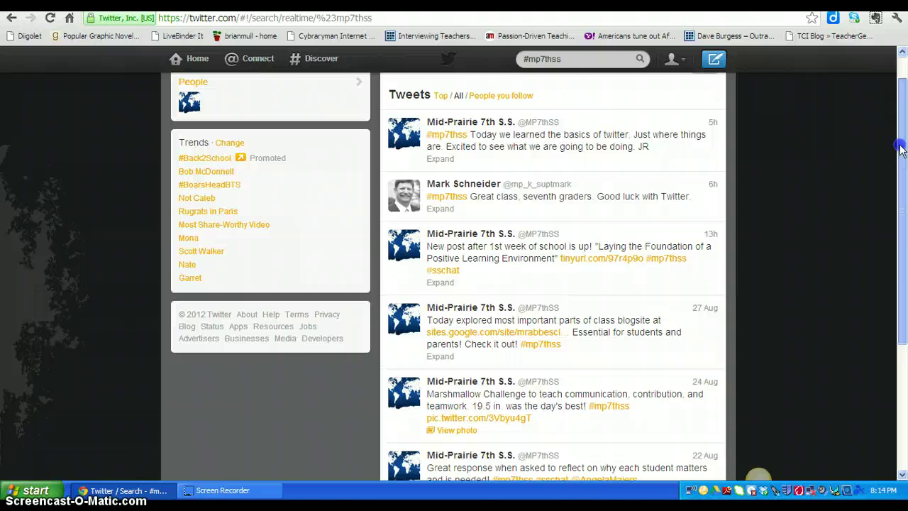
pyautogui.moveTo(900, 141); pyautogui.dragTo(898, 300)
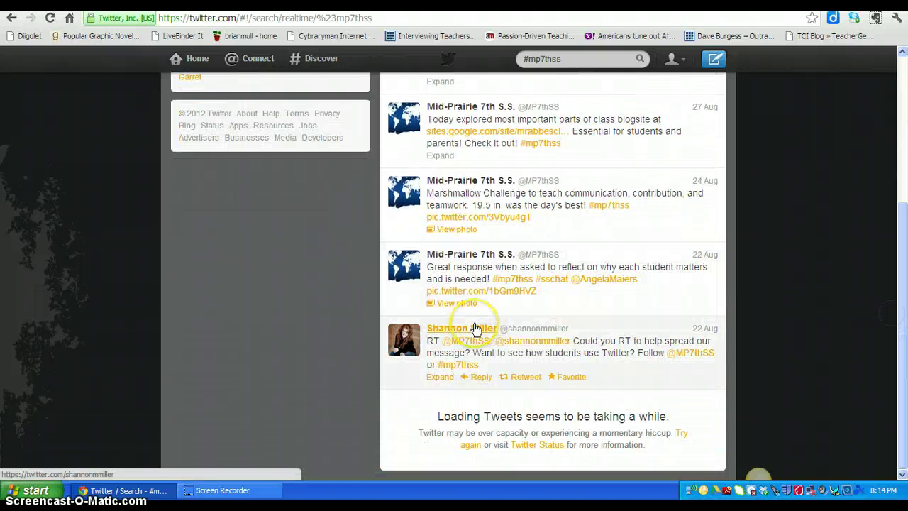
pyautogui.click(895, 312)
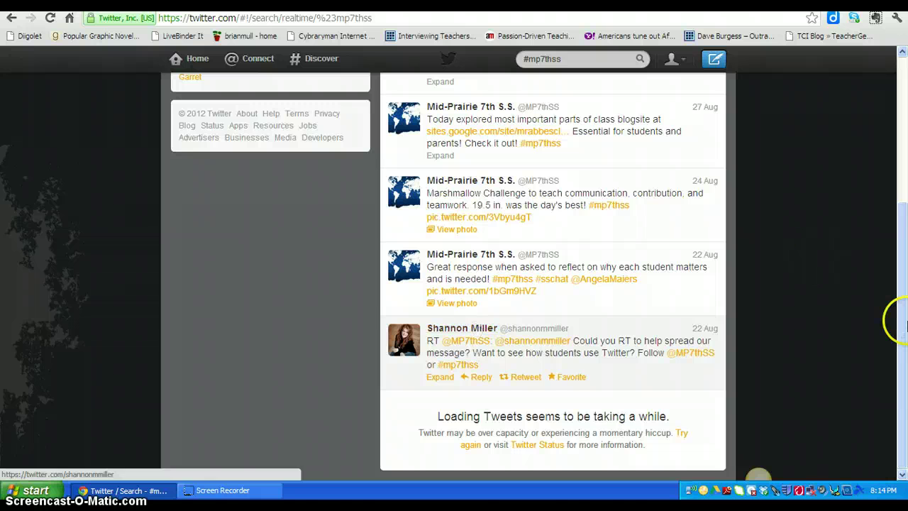
pyautogui.moveTo(902, 287); pyautogui.dragTo(896, 147)
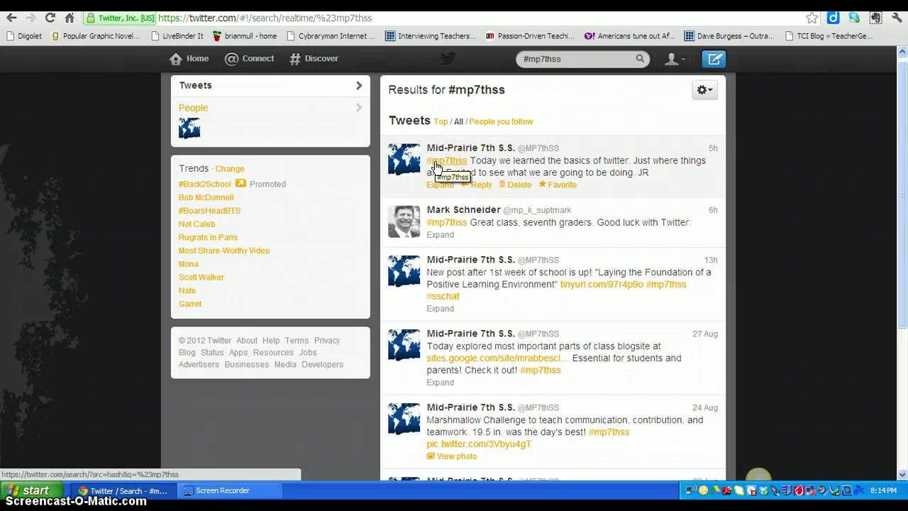
pyautogui.click(443, 223)
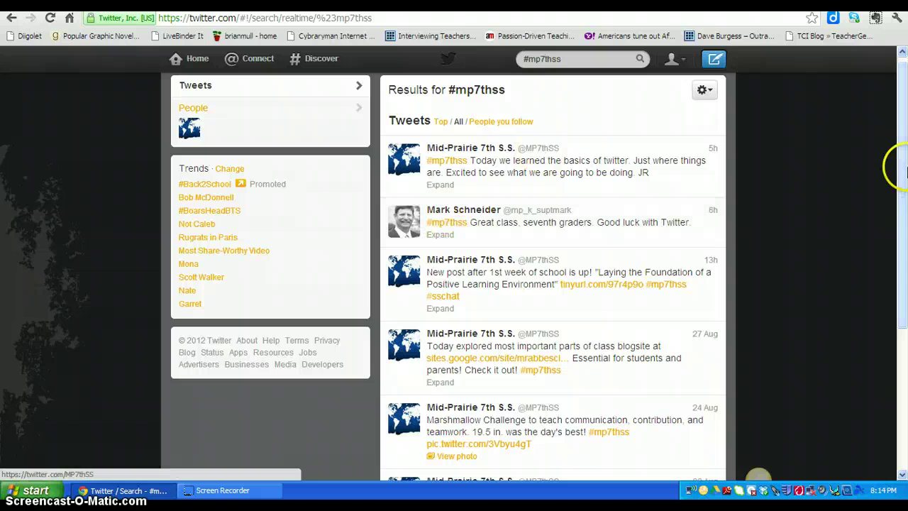
pyautogui.scroll(1, 894, 163)
pyautogui.click(714, 62)
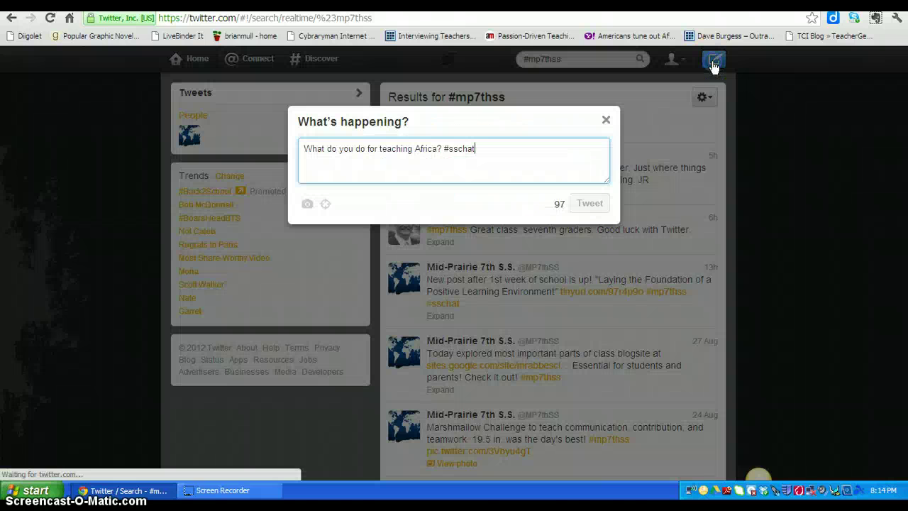
pyautogui.moveTo(503, 148); pyautogui.dragTo(286, 148)
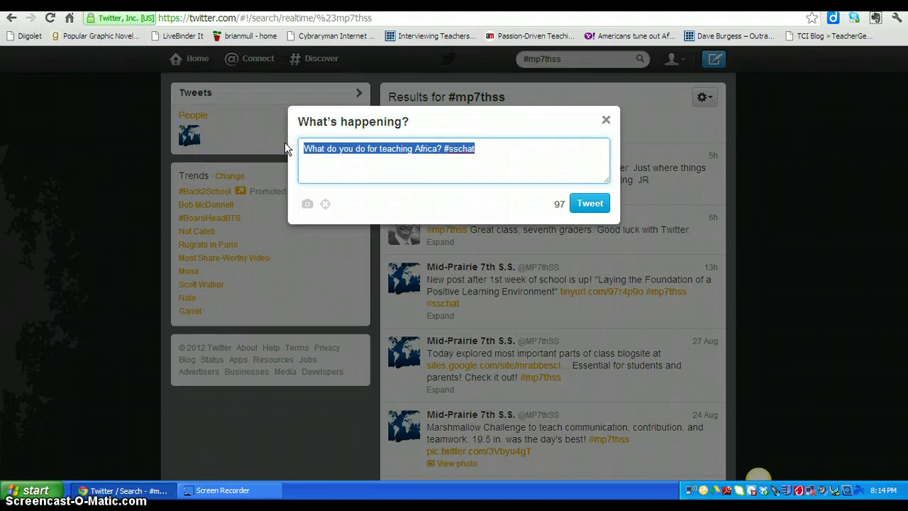
pyautogui.press('BackSpace')
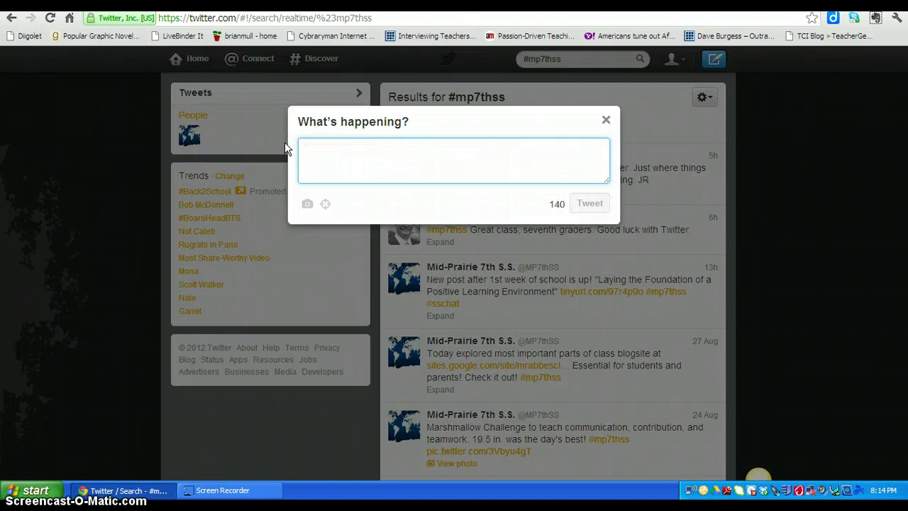
pyautogui.write('@m')
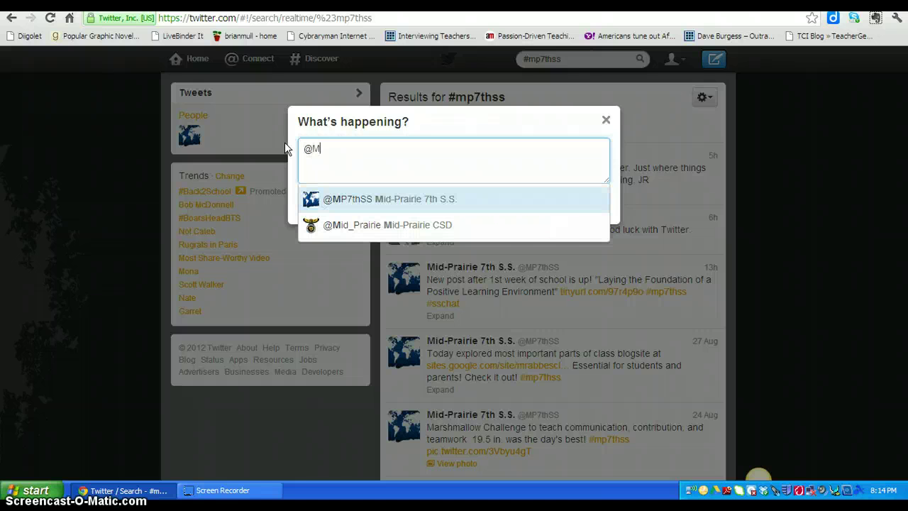
pyautogui.write('p7thss')
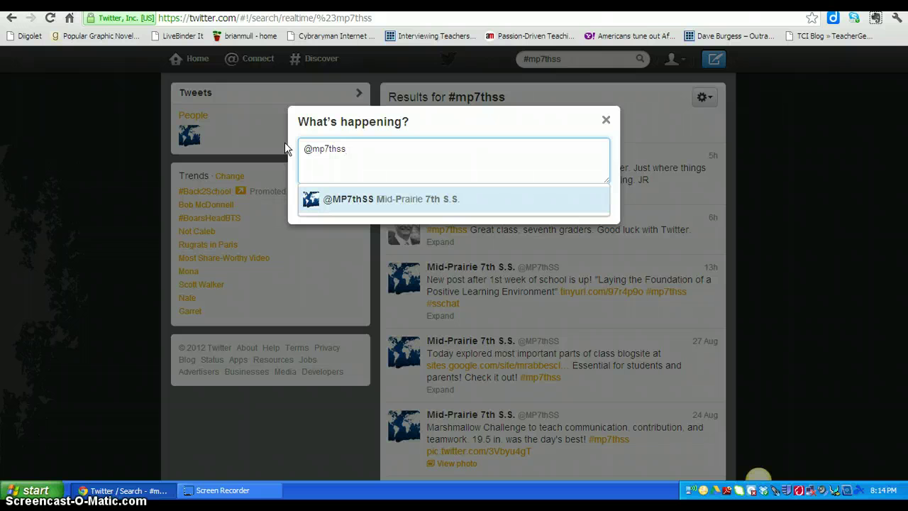
# Step: Erase the mention from the draft and close the tweet without sending it
pyautogui.press('BackSpace')
pyautogui.press('BackSpace')
pyautogui.press('BackSpace')
pyautogui.press('BackSpace')
pyautogui.press('BackSpace')
pyautogui.press('BackSpace')
pyautogui.press('BackSpace')
pyautogui.click(606, 120)
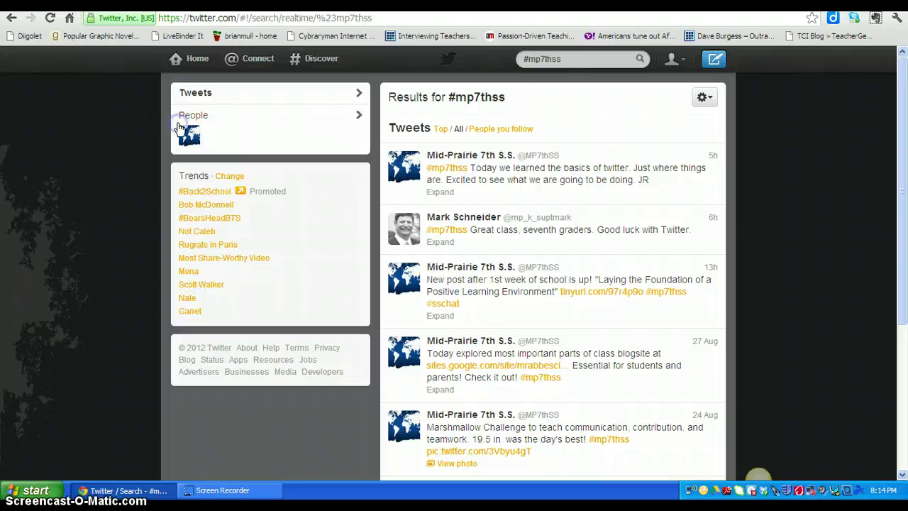
# Step: Switch to the Twitter Expectations document in Google Docs, review its rules, and select #mp7thss in the large ongoing-conversation line
pyautogui.hotkey('ctrl', 'Tab')
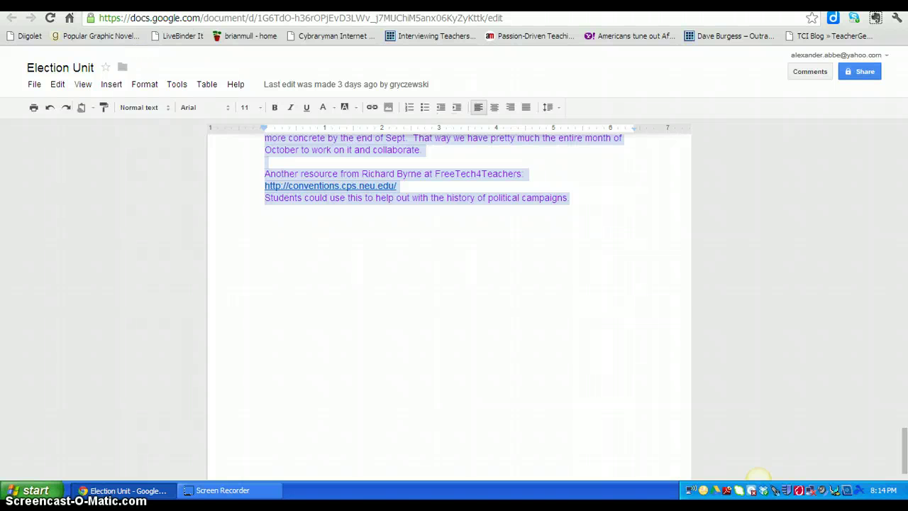
pyautogui.hotkey('ctrl', 'Tab')
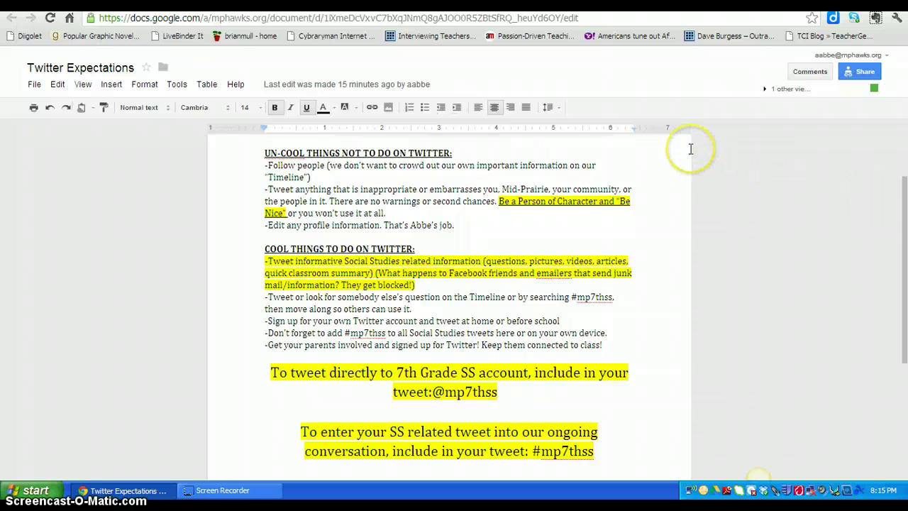
pyautogui.moveTo(898, 232); pyautogui.dragTo(903, 216)
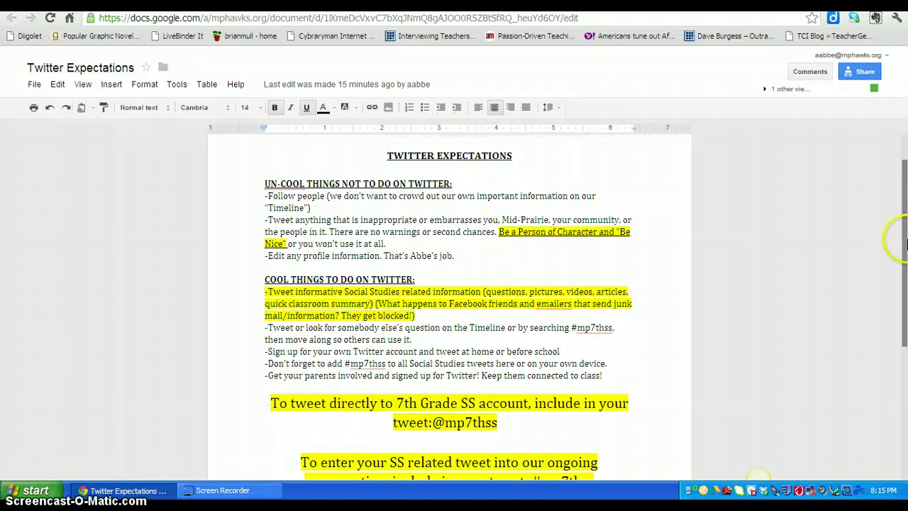
pyautogui.moveTo(895, 239); pyautogui.dragTo(892, 295)
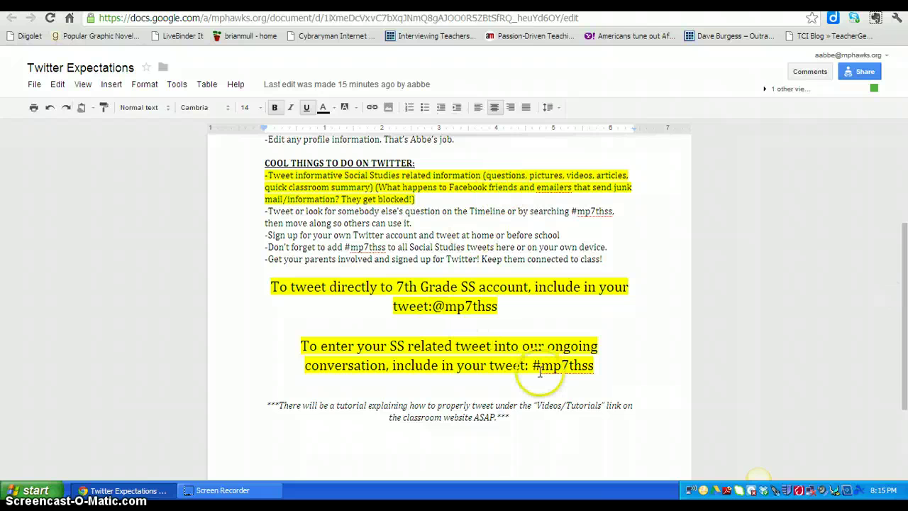
pyautogui.moveTo(531, 367); pyautogui.dragTo(596, 372)
pyautogui.click(596, 373)
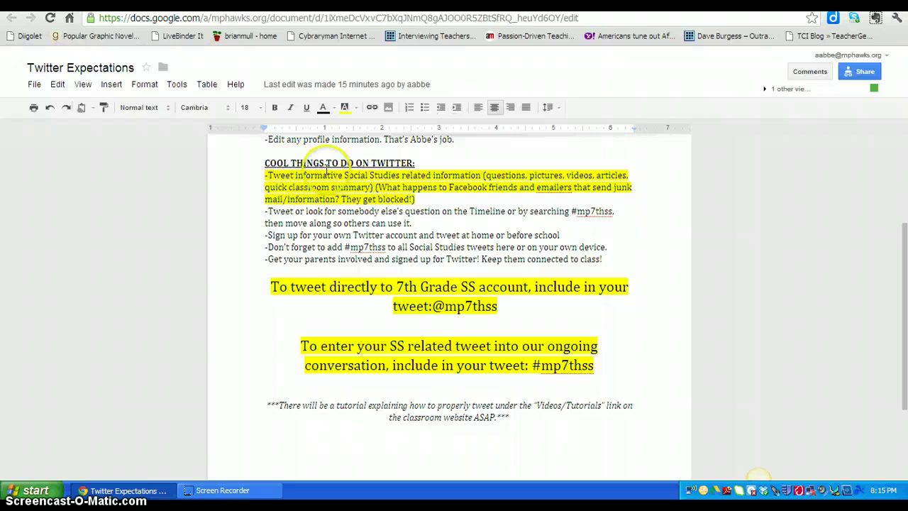
# Step: Under COOL THINGS TO DO ON TWITTER, select "Social Studies related" and the bracketed remark about Facebook friends and junk mail in turn
pyautogui.moveTo(345, 176); pyautogui.dragTo(437, 181)
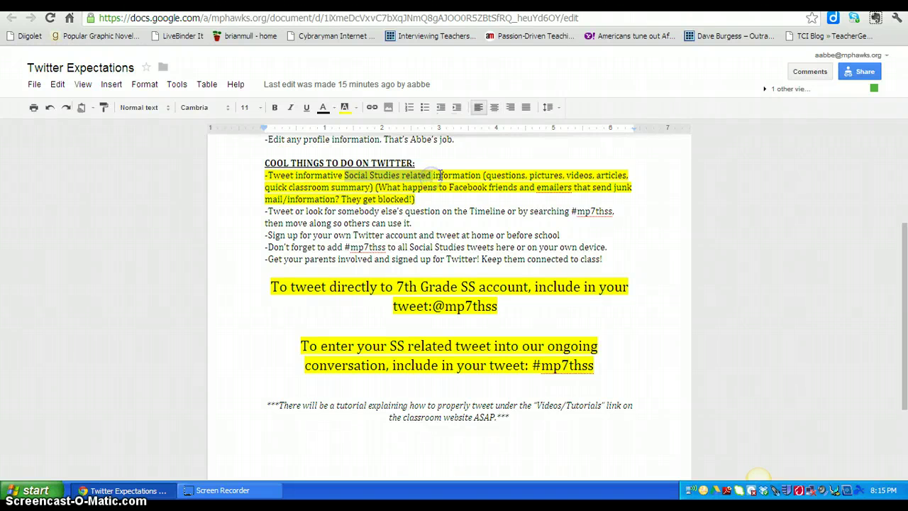
pyautogui.click(441, 176)
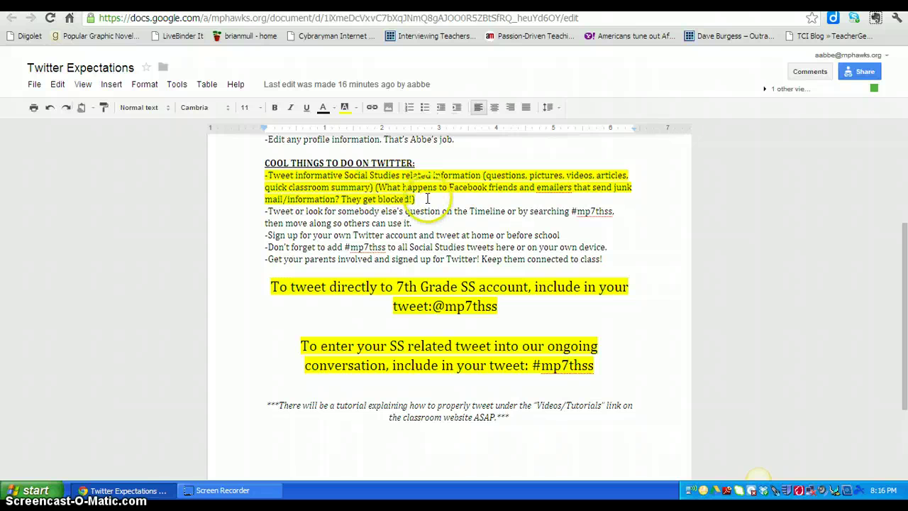
pyautogui.moveTo(416, 200); pyautogui.dragTo(376, 188)
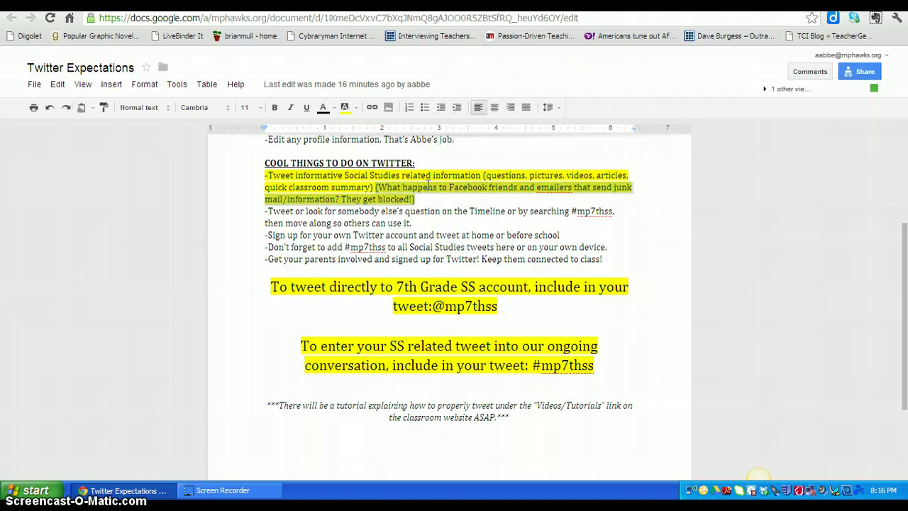
pyautogui.click(428, 186)
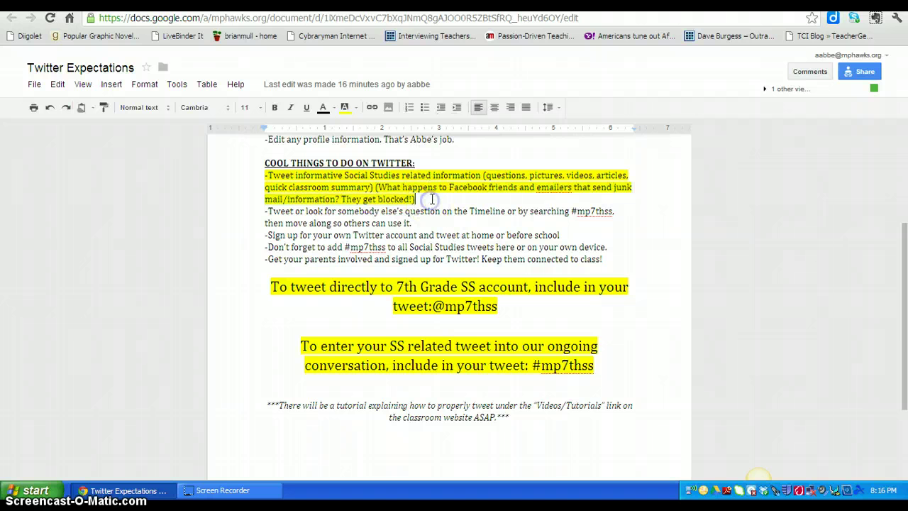
pyautogui.moveTo(895, 296); pyautogui.dragTo(901, 342)
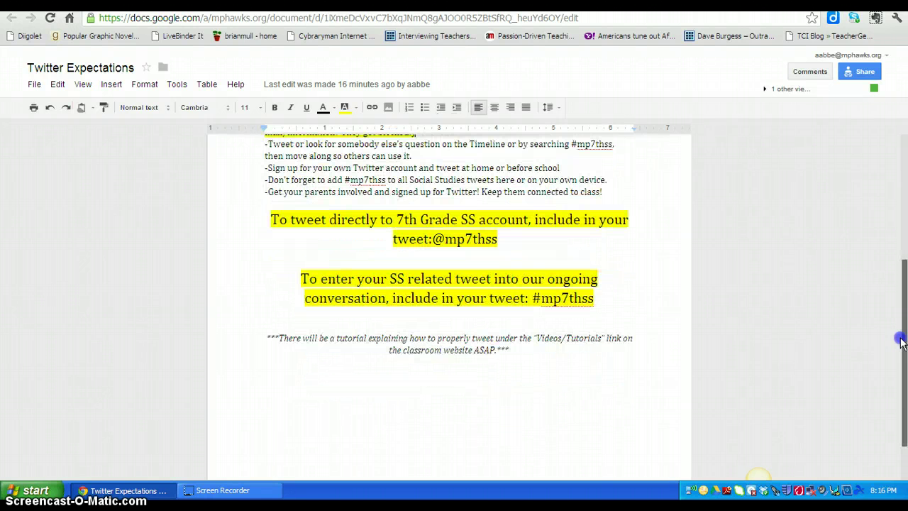
pyautogui.click(506, 240)
pyautogui.moveTo(501, 240); pyautogui.dragTo(437, 241)
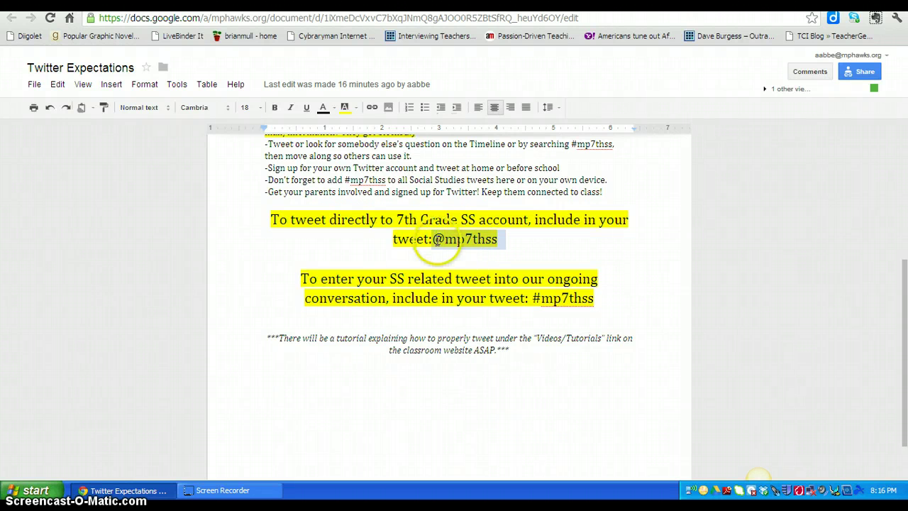
pyautogui.click(508, 237)
# Step: Select the hashtag #mp7thss in the line about joining the ongoing conversation, and deselect it
pyautogui.moveTo(895, 308); pyautogui.dragTo(899, 337)
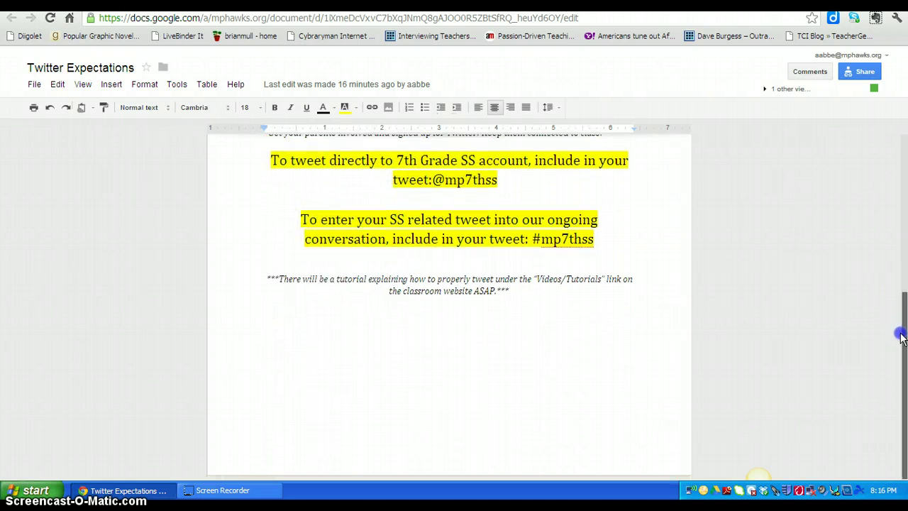
pyautogui.click(600, 237)
pyautogui.moveTo(601, 237); pyautogui.dragTo(532, 237)
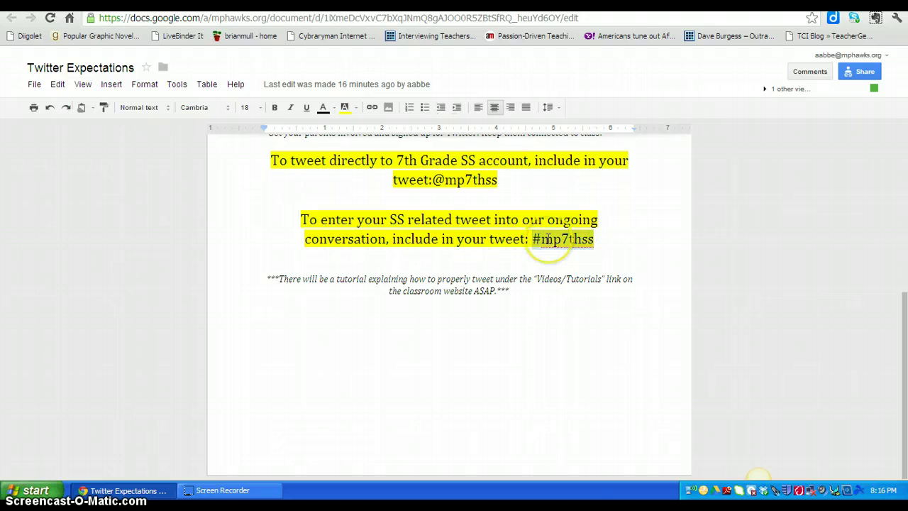
pyautogui.click(608, 234)
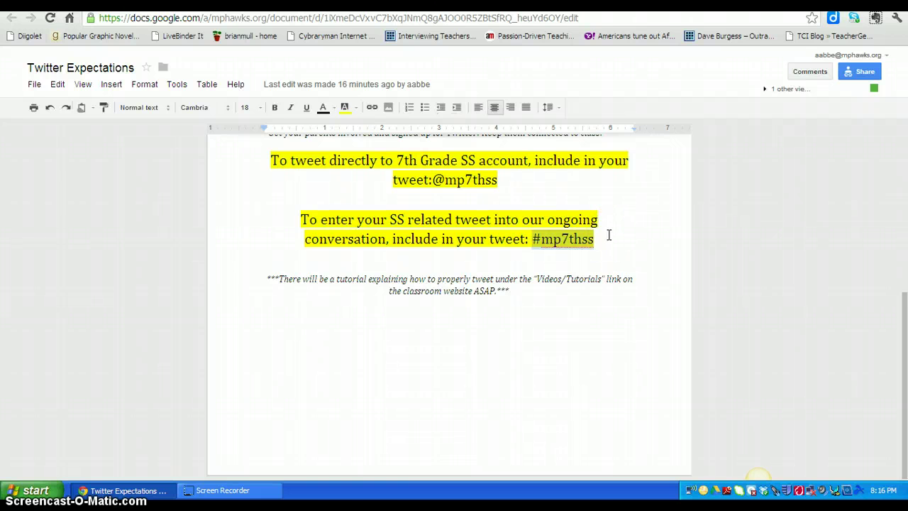
pyautogui.click(608, 235)
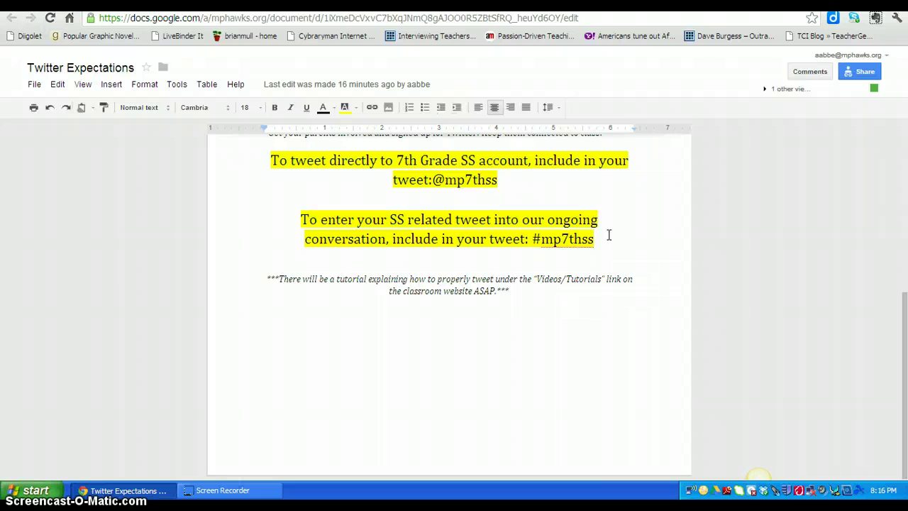
pyautogui.click(496, 177)
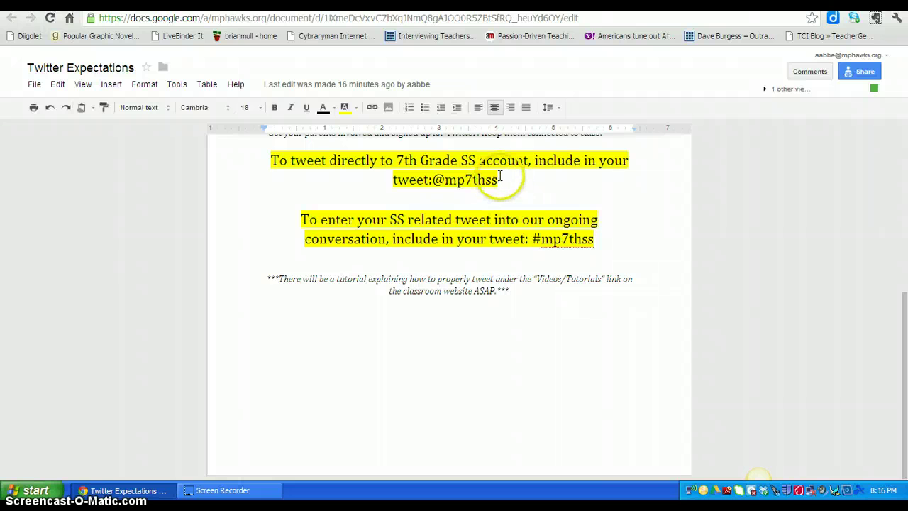
pyautogui.click(603, 241)
pyautogui.moveTo(603, 242); pyautogui.dragTo(532, 240)
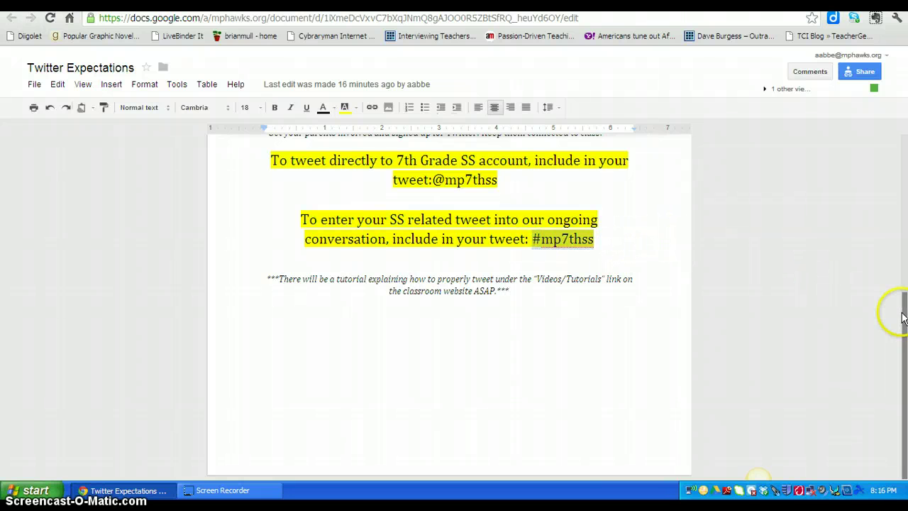
pyautogui.moveTo(902, 308); pyautogui.dragTo(904, 99)
pyautogui.click(539, 196)
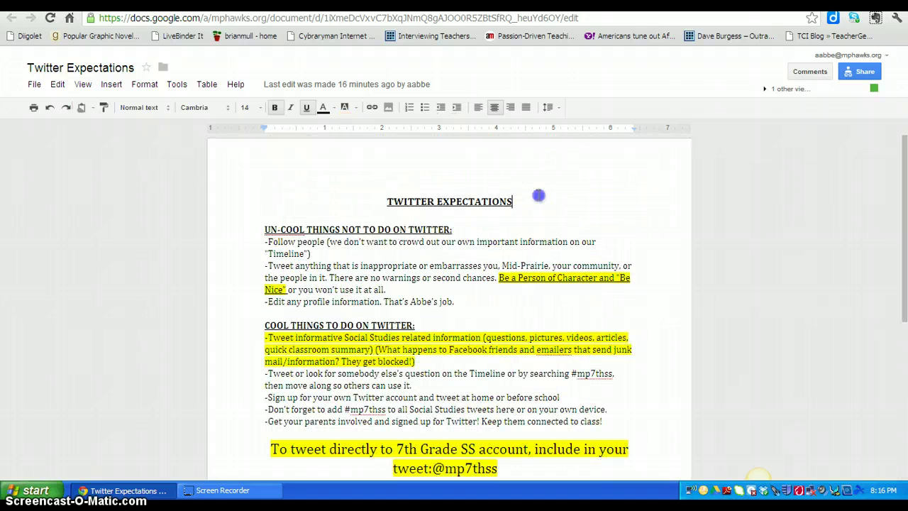